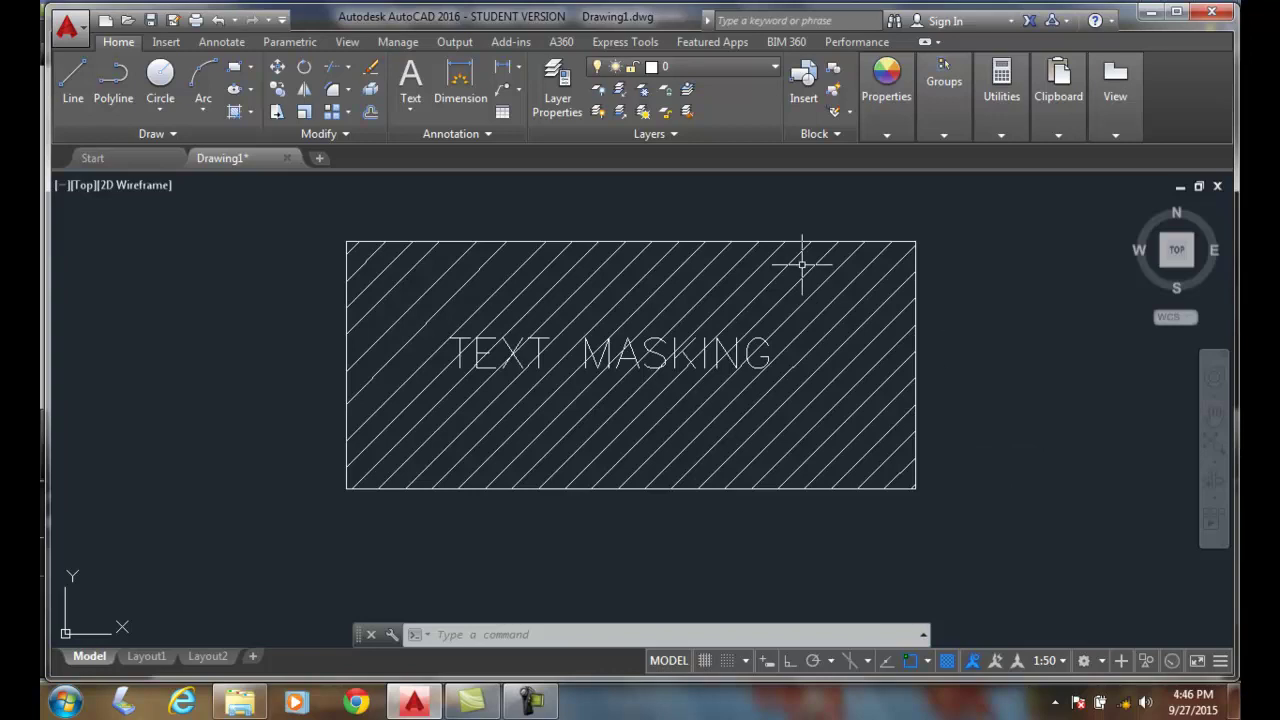
# Step: Pick a hatch line inside the rectangle, then clear the selection
pyautogui.click(757, 306)
pyautogui.click(744, 307)
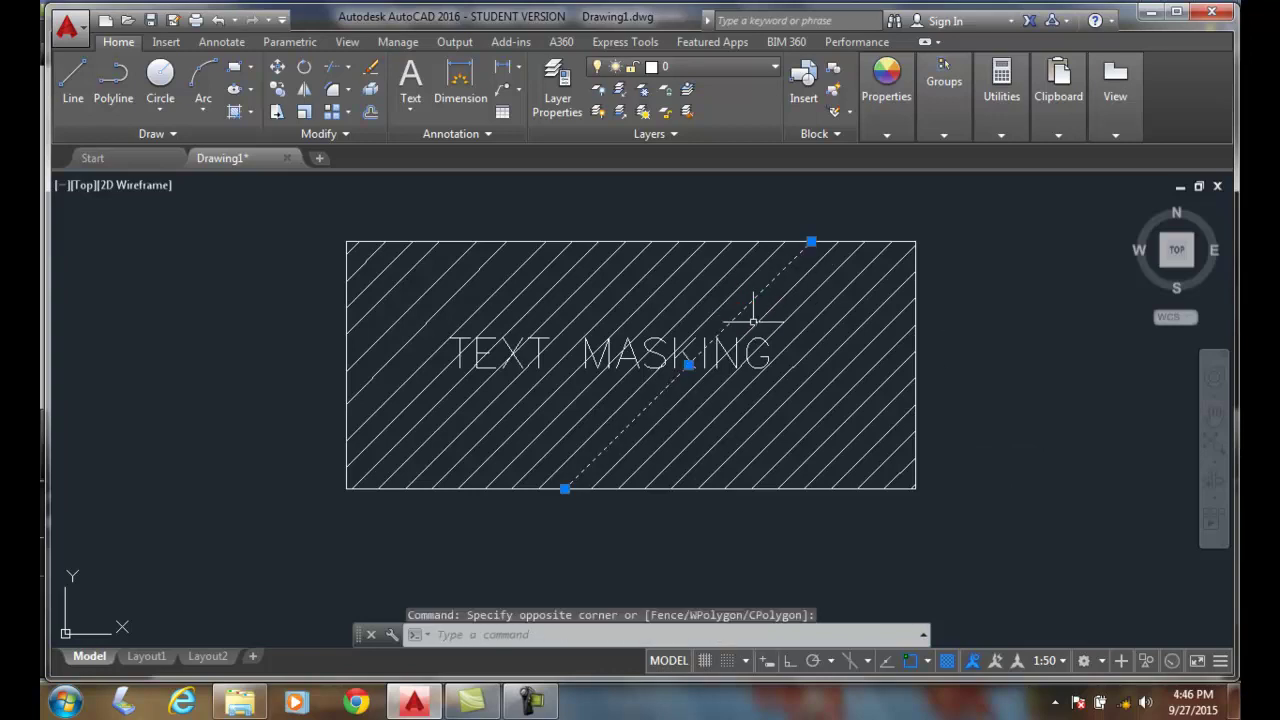
pyautogui.press('Escape')
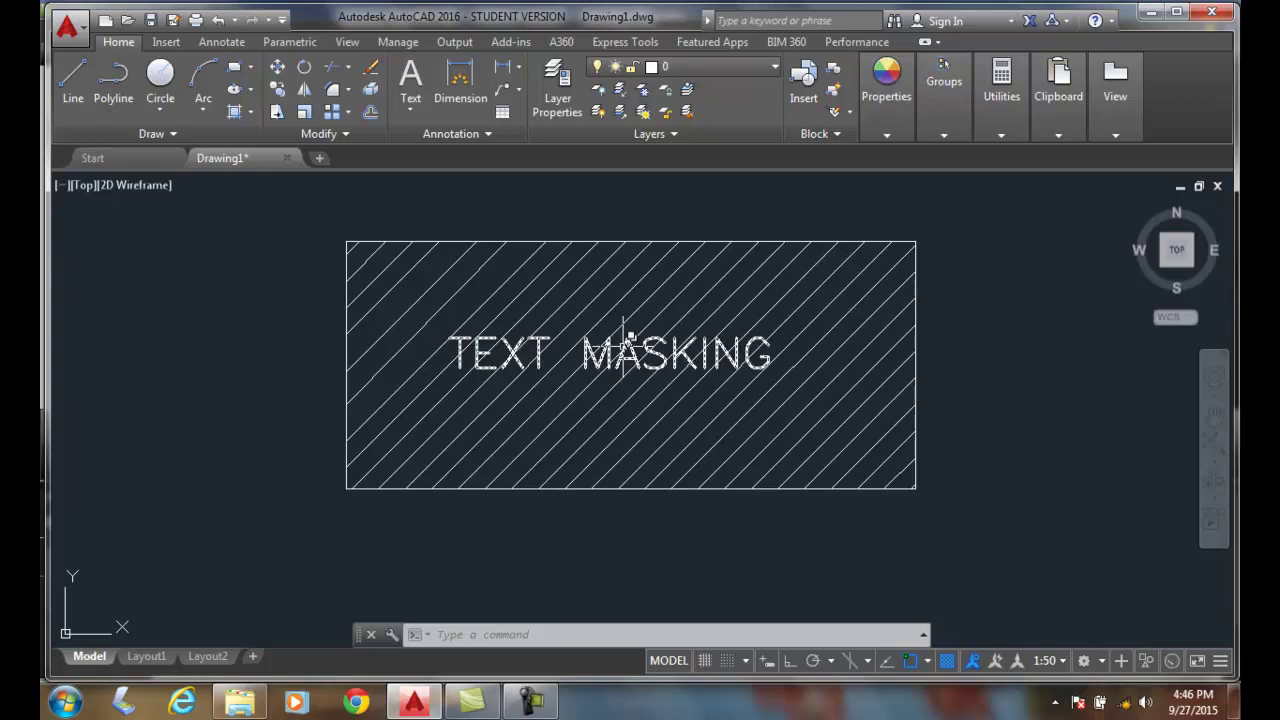
# Step: Turn on a red background mask with border offset 1.5 for the TEXT MASKING mtext
pyautogui.doubleClick(608, 348)
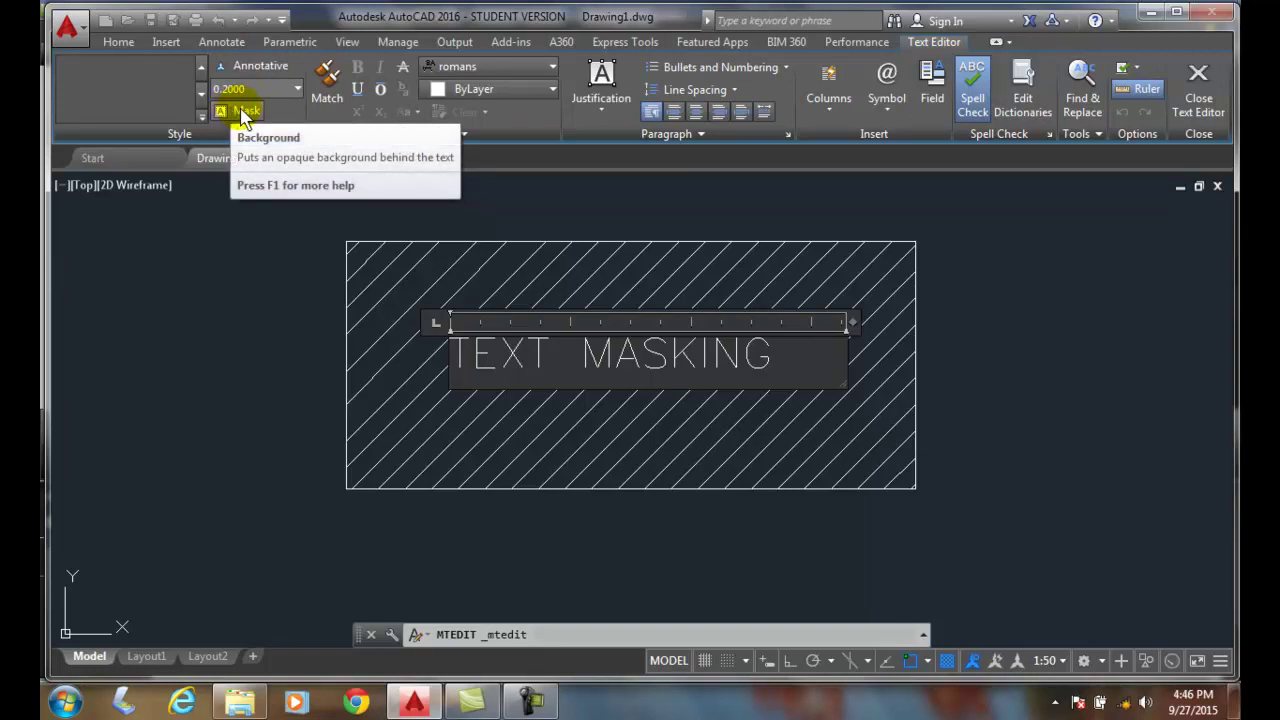
pyautogui.click(245, 112)
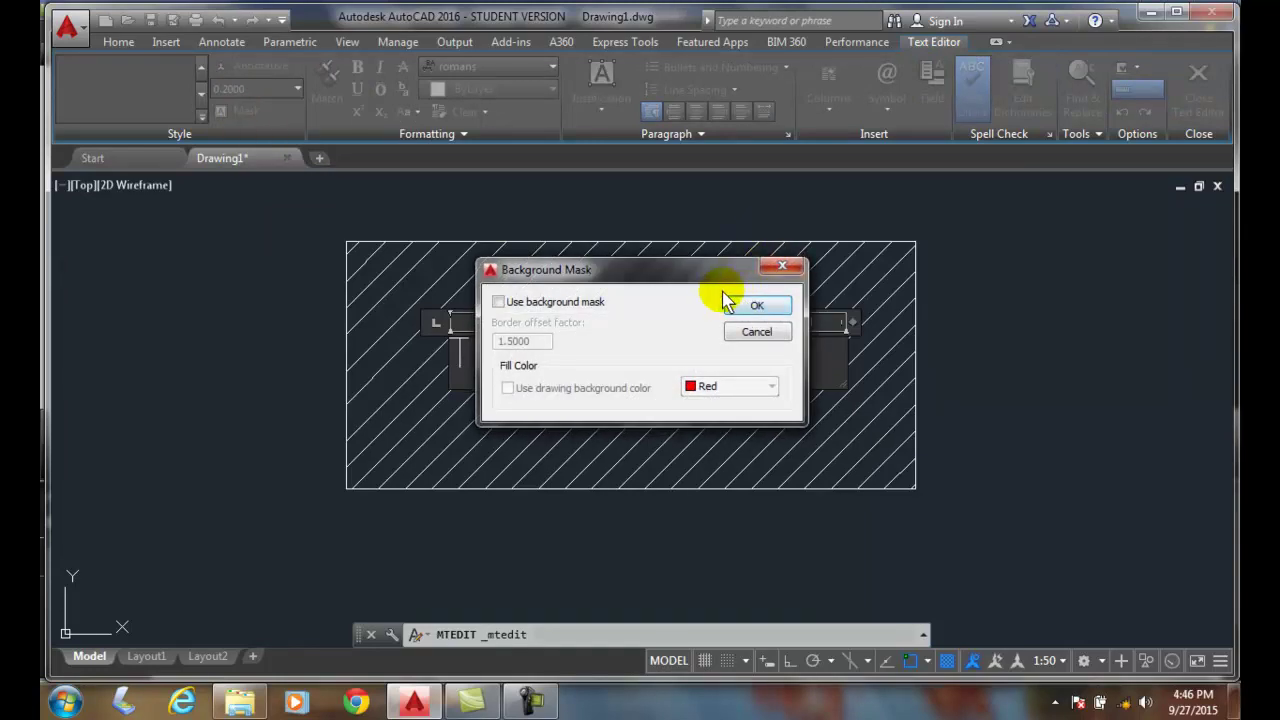
pyautogui.click(498, 302)
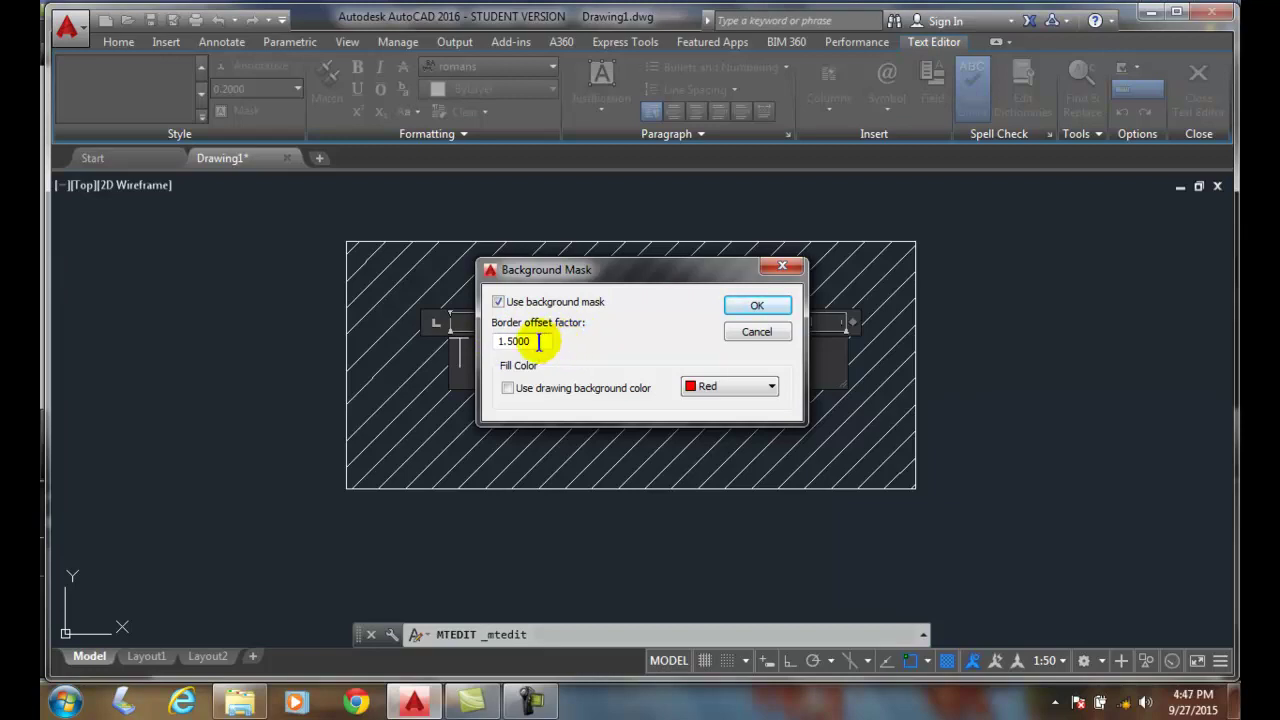
pyautogui.moveTo(506, 358)
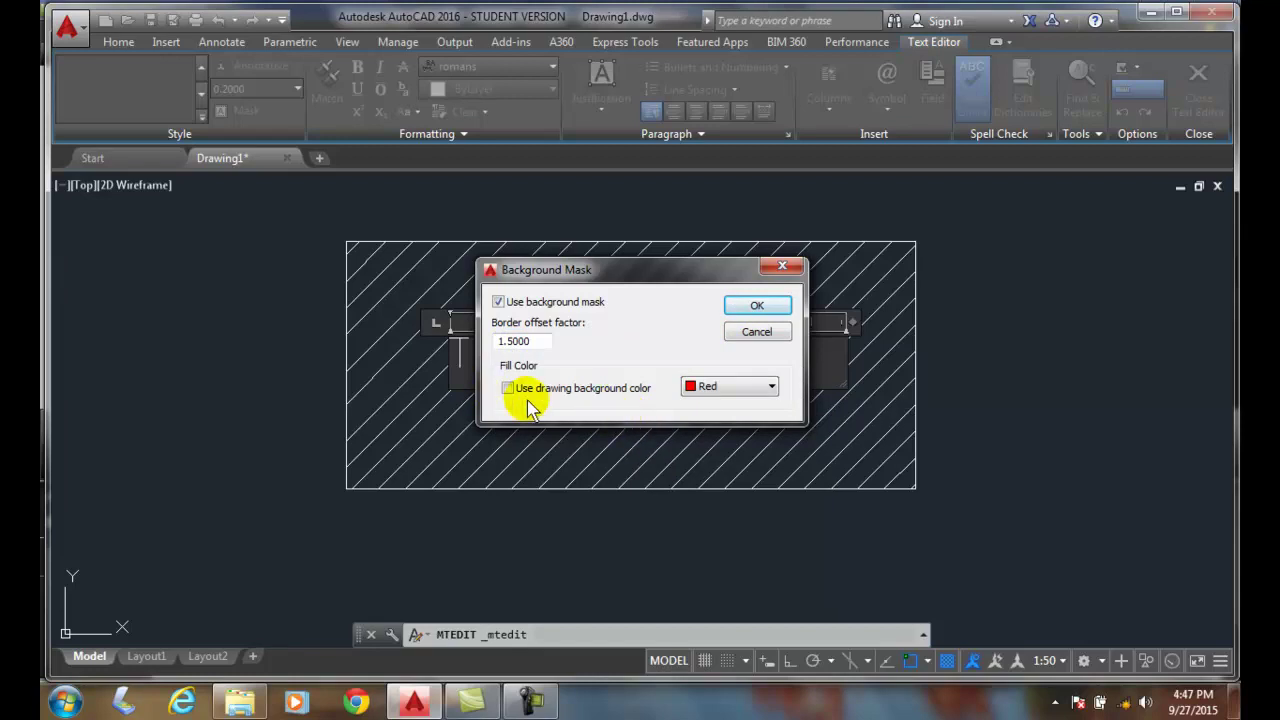
pyautogui.moveTo(513, 398)
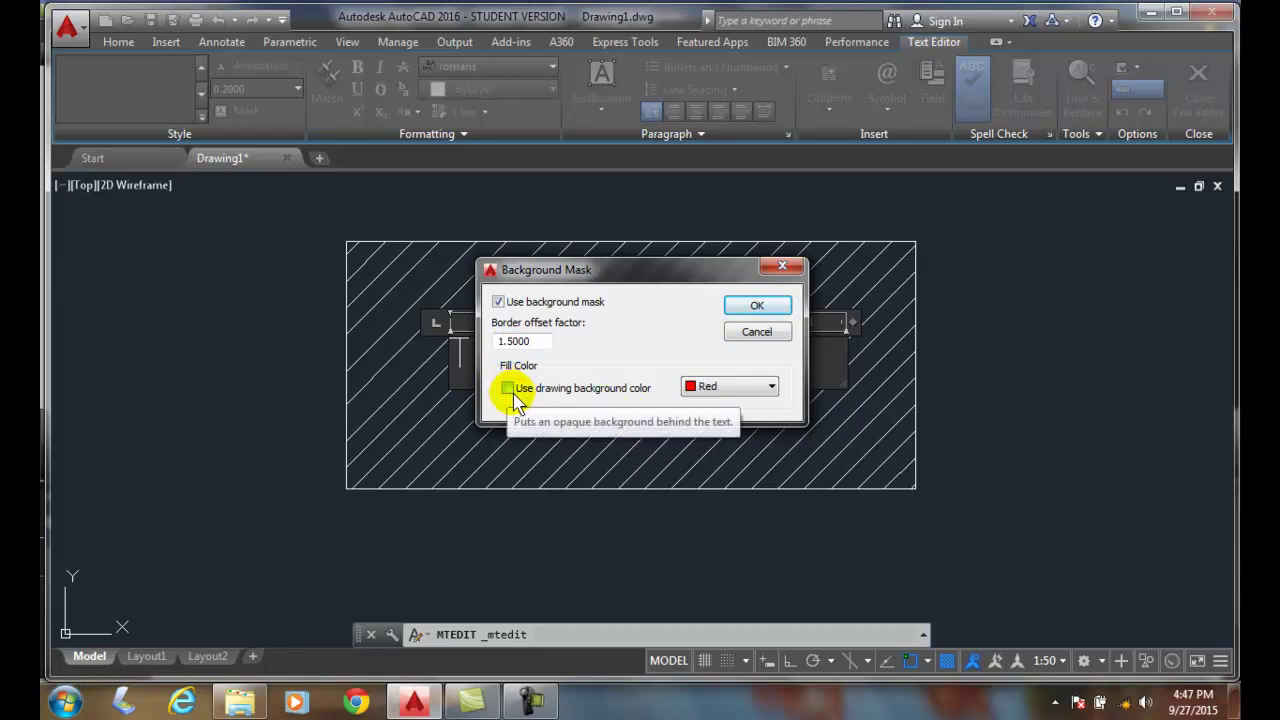
pyautogui.click(757, 308)
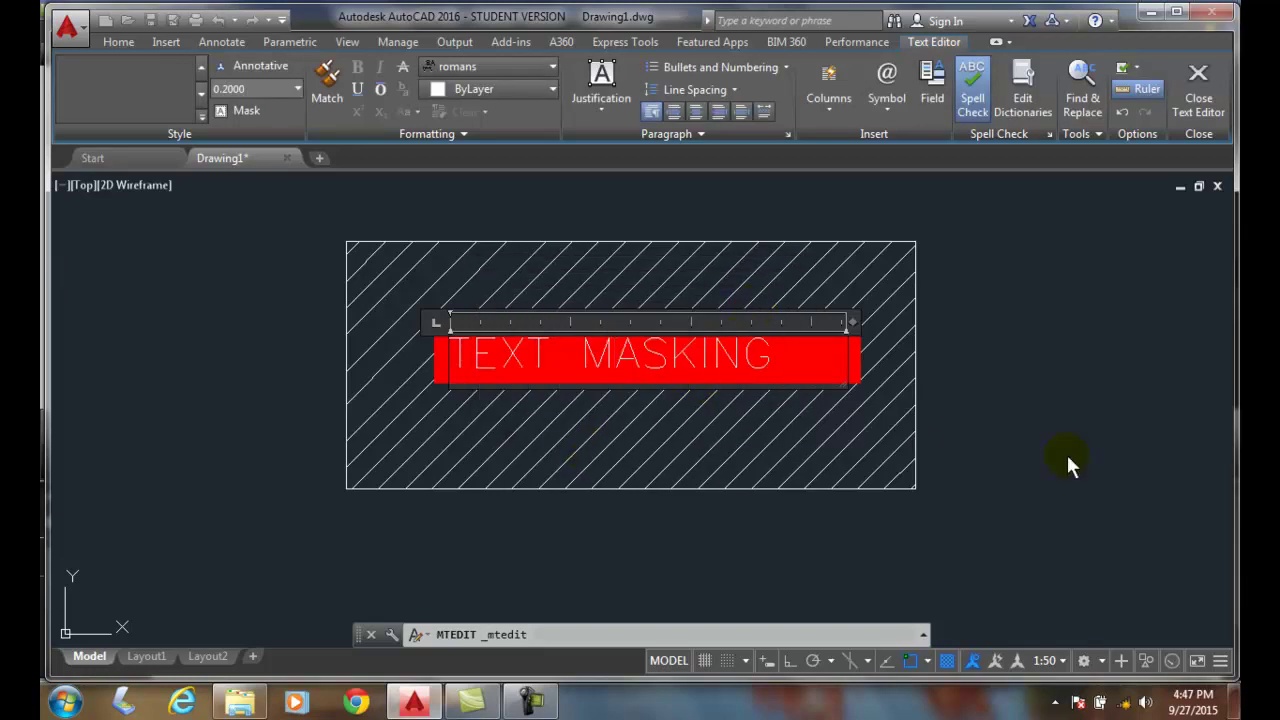
pyautogui.click(1198, 98)
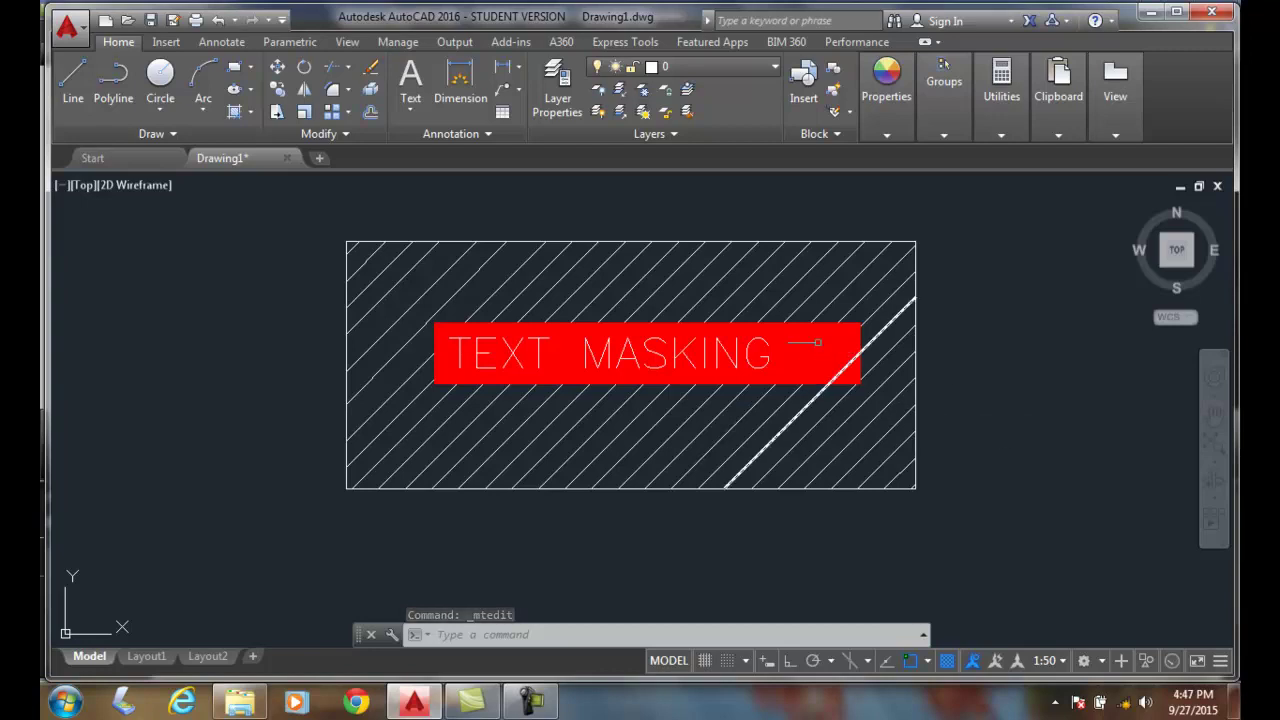
# Step: Set the TEXT MASKING mask's border offset factor to 2 and fill it with the drawing background colour
pyautogui.doubleClick(593, 355)
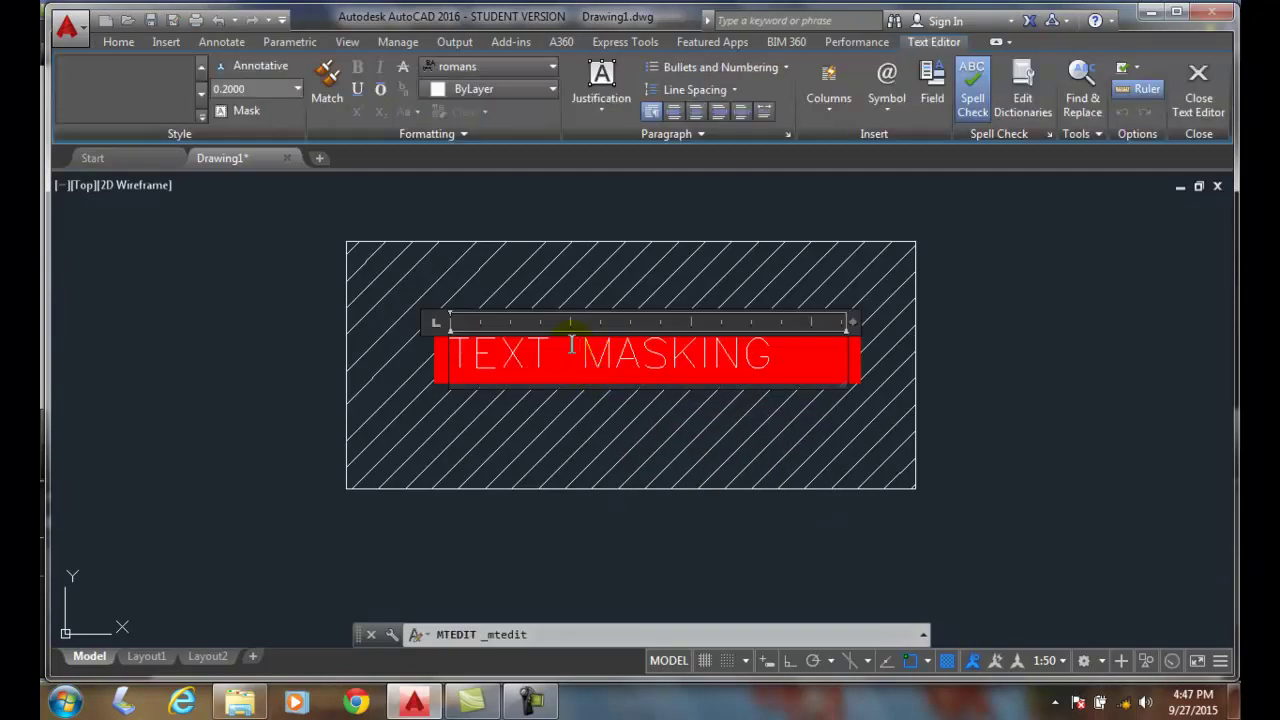
pyautogui.click(246, 111)
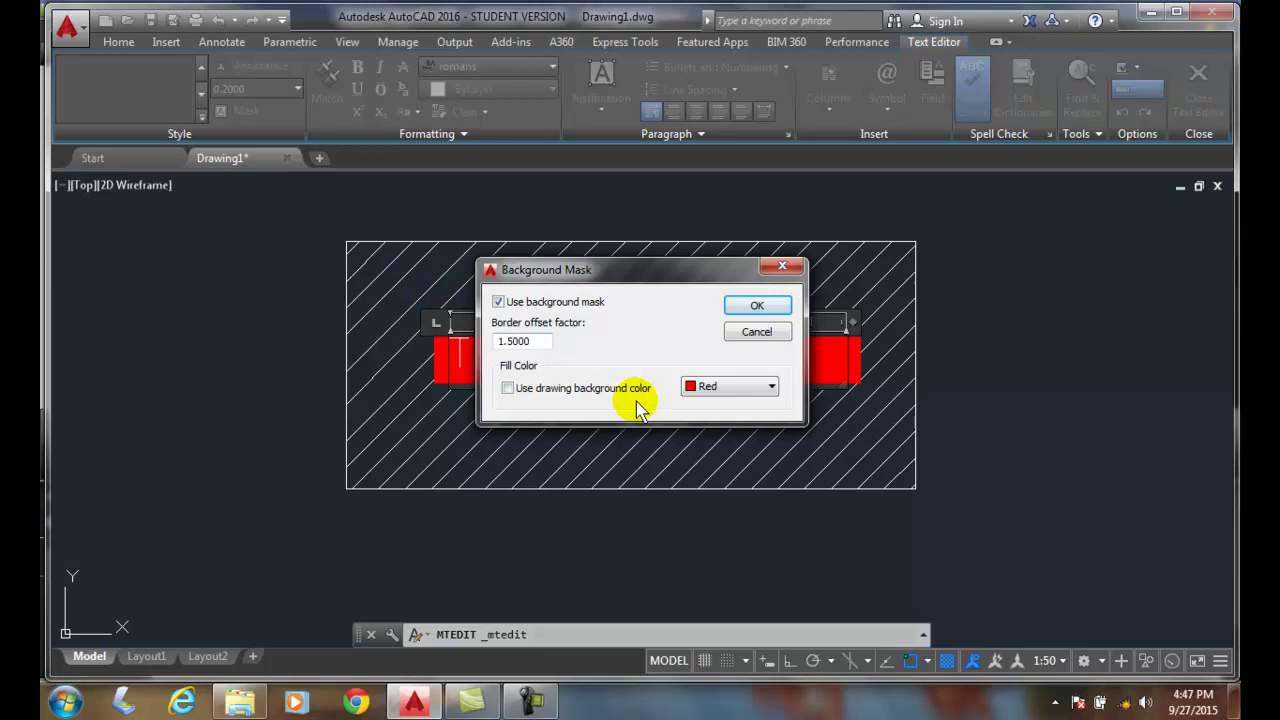
pyautogui.click(537, 342)
pyautogui.doubleClick(537, 341)
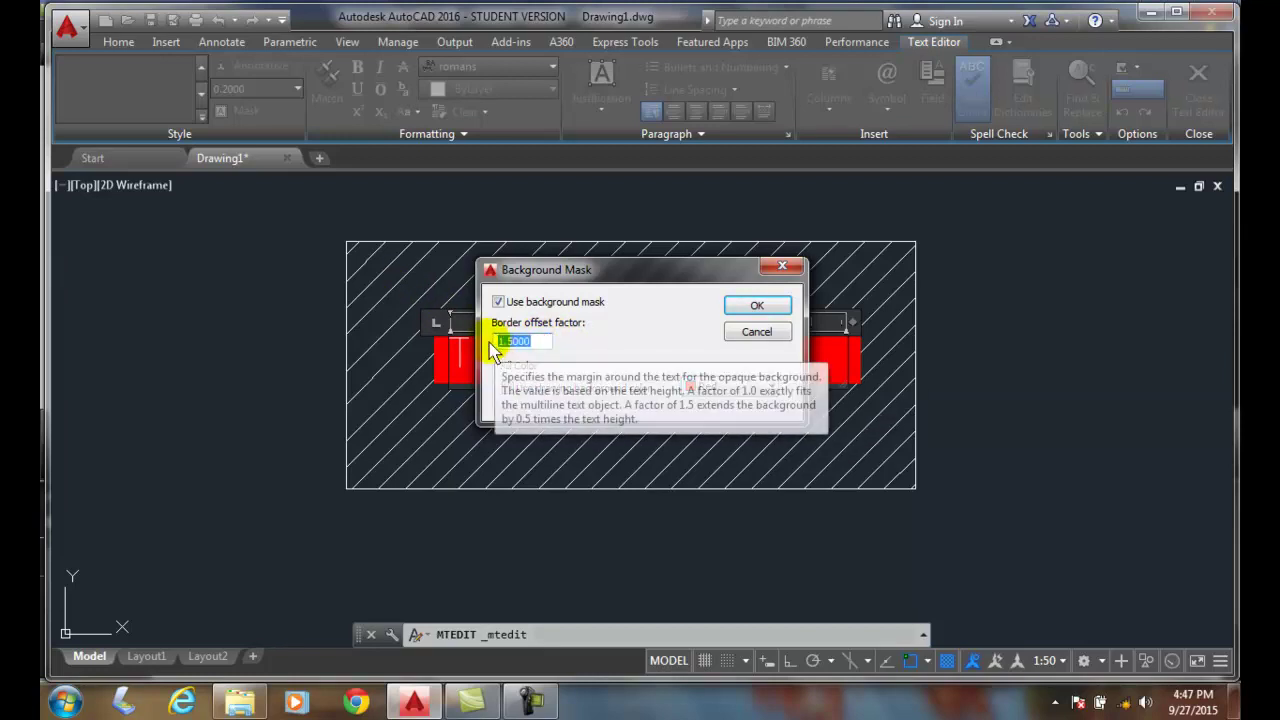
pyautogui.write('2')
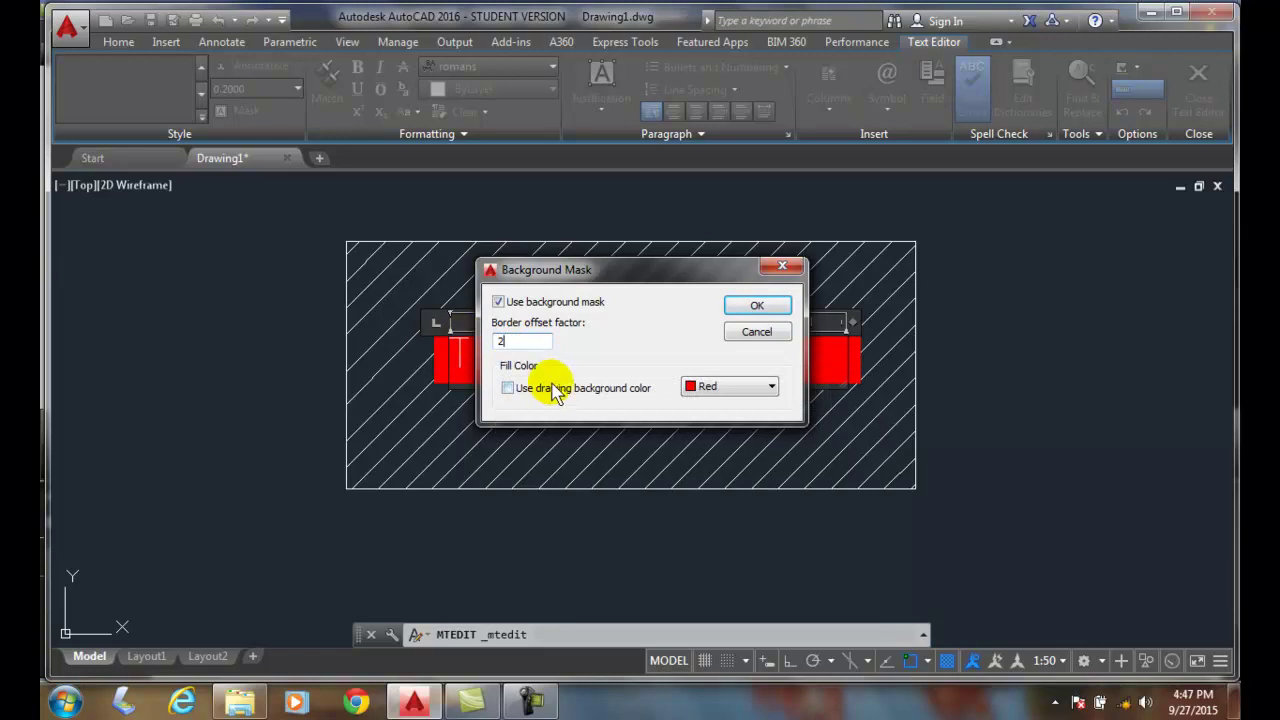
pyautogui.click(509, 389)
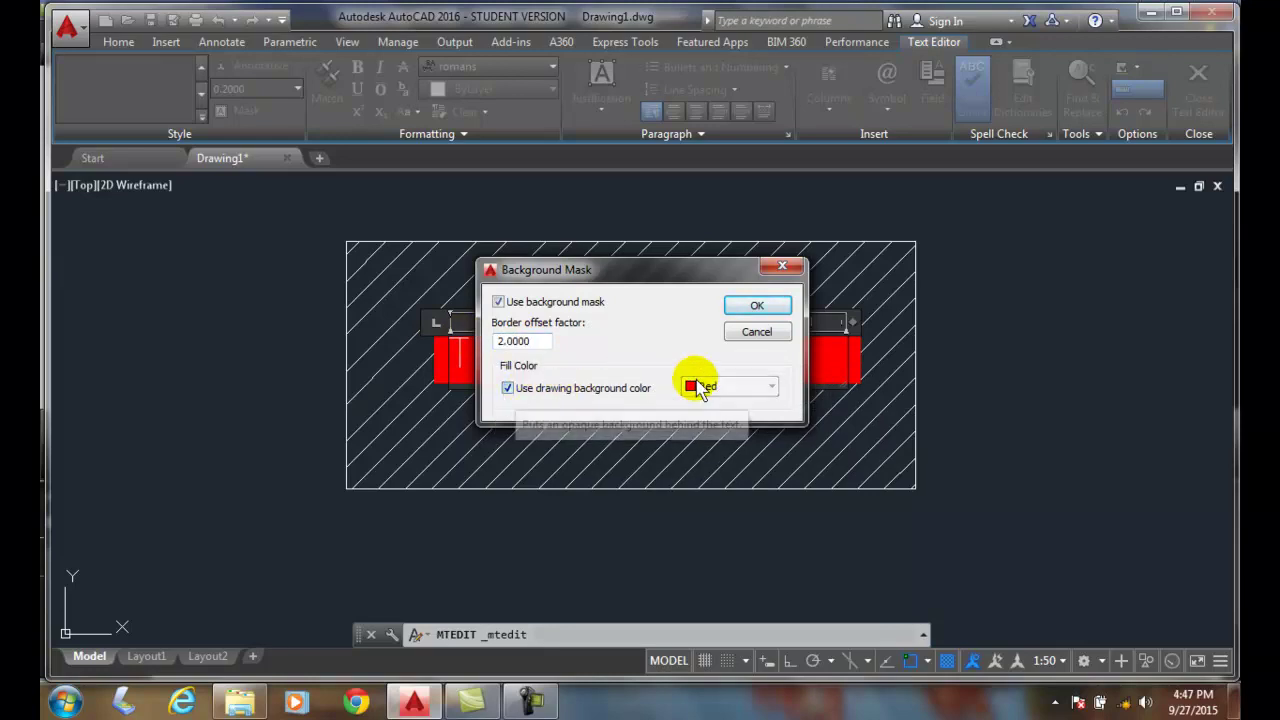
pyautogui.click(757, 308)
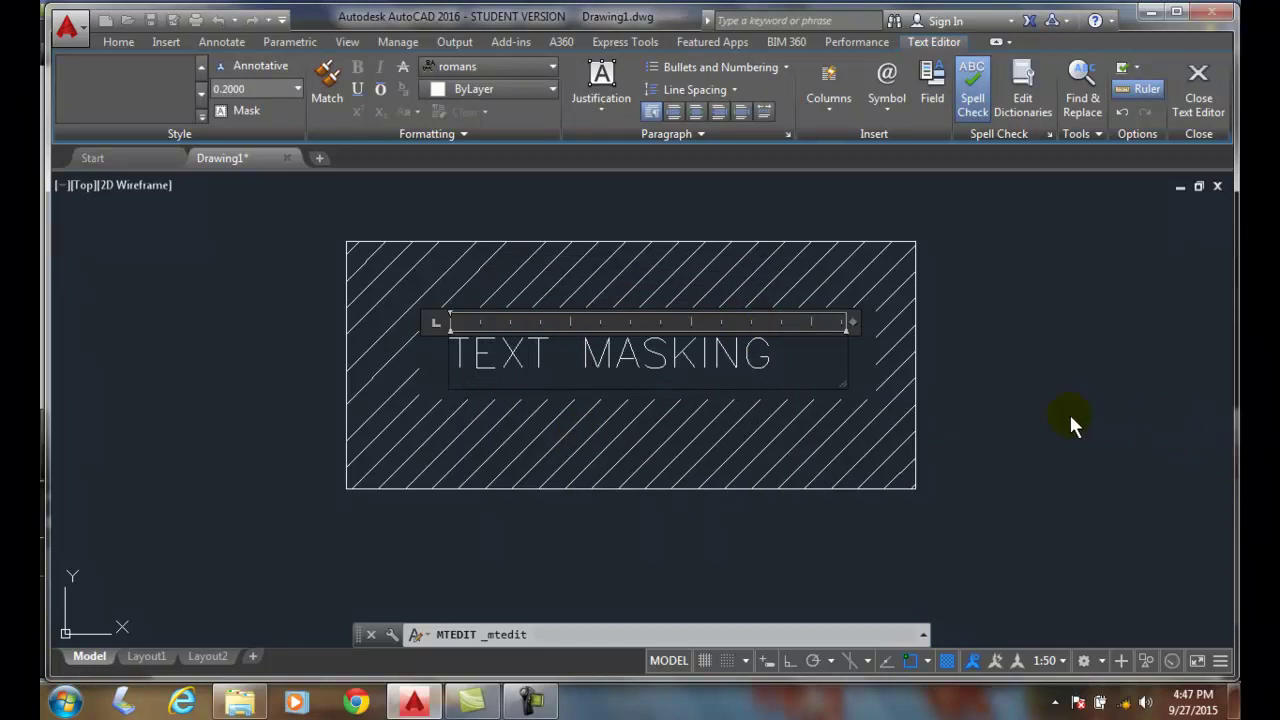
pyautogui.click(1199, 105)
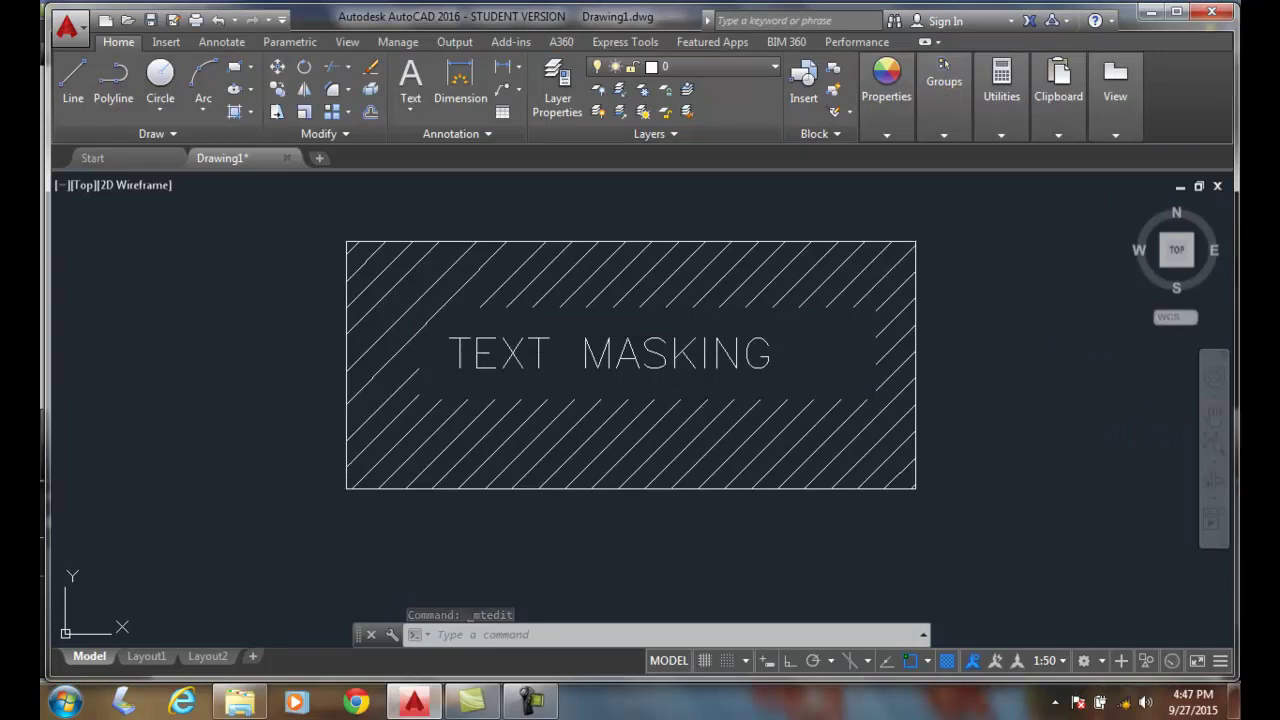
# Step: Select the TEXT MASKING mtext over the hatch and narrow its text box to fit the words
pyautogui.click(616, 348)
pyautogui.click(604, 342)
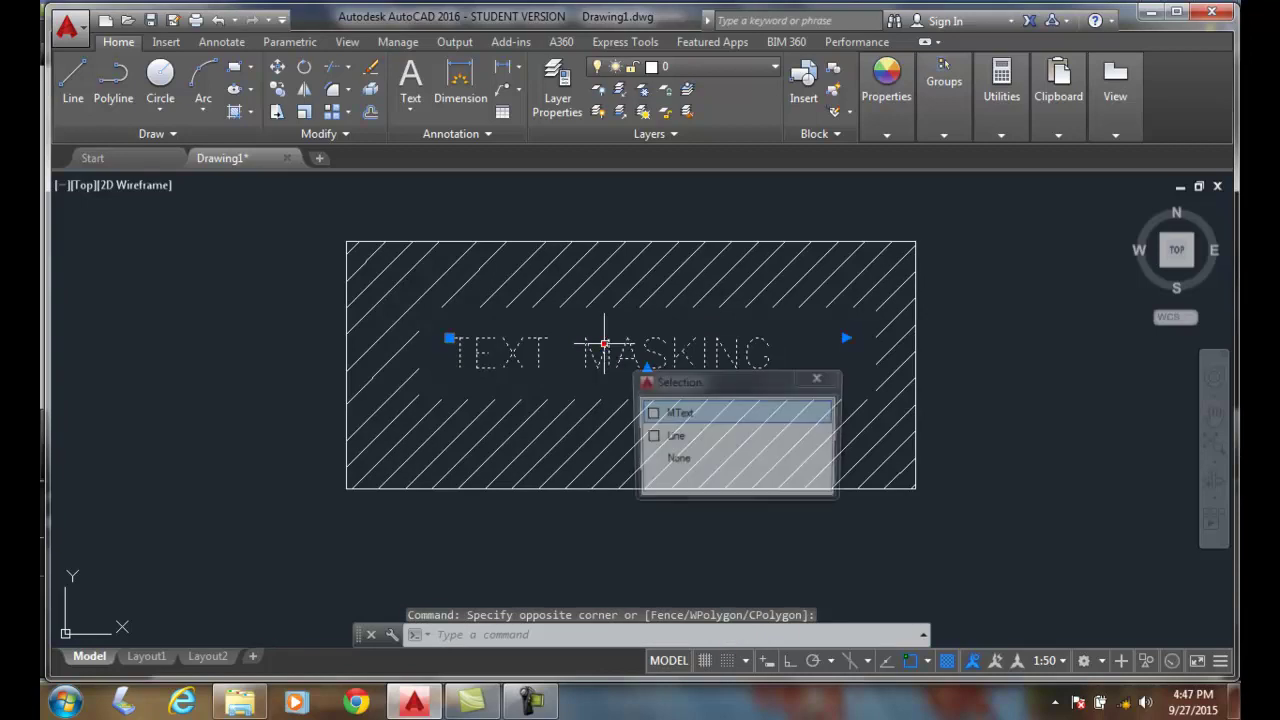
pyautogui.doubleClick(606, 348)
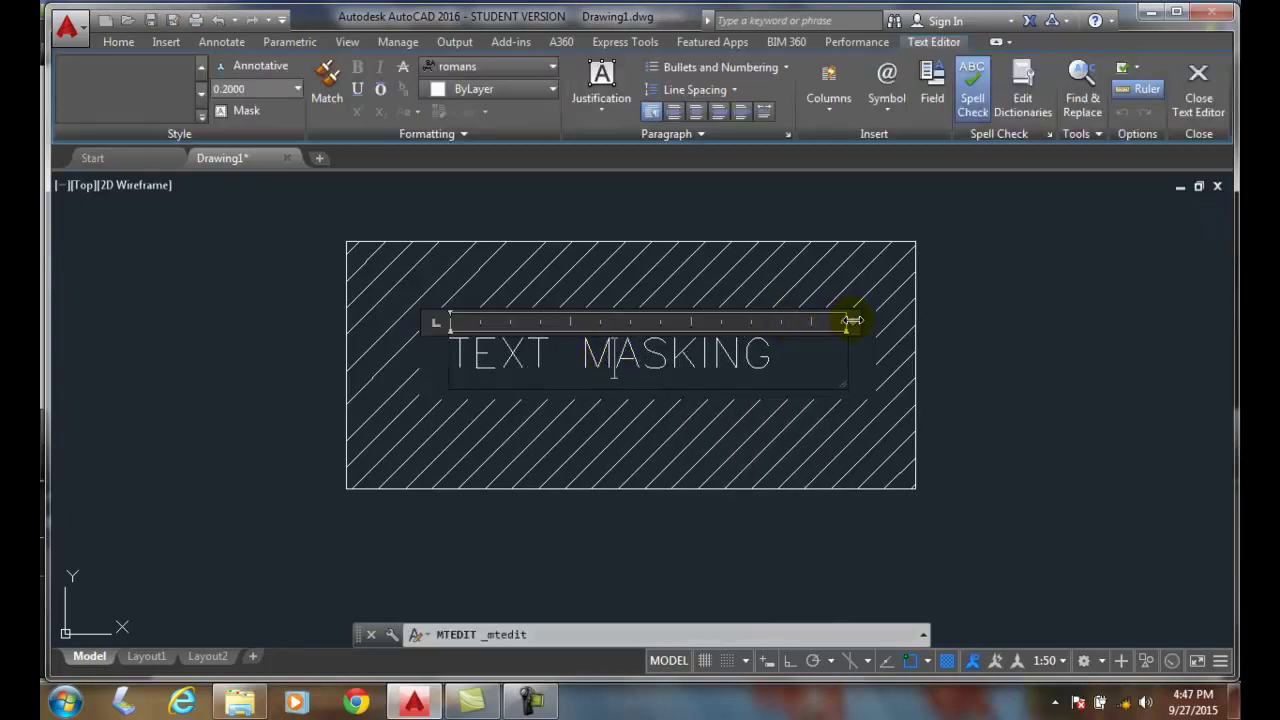
pyautogui.moveTo(851, 321); pyautogui.dragTo(797, 321)
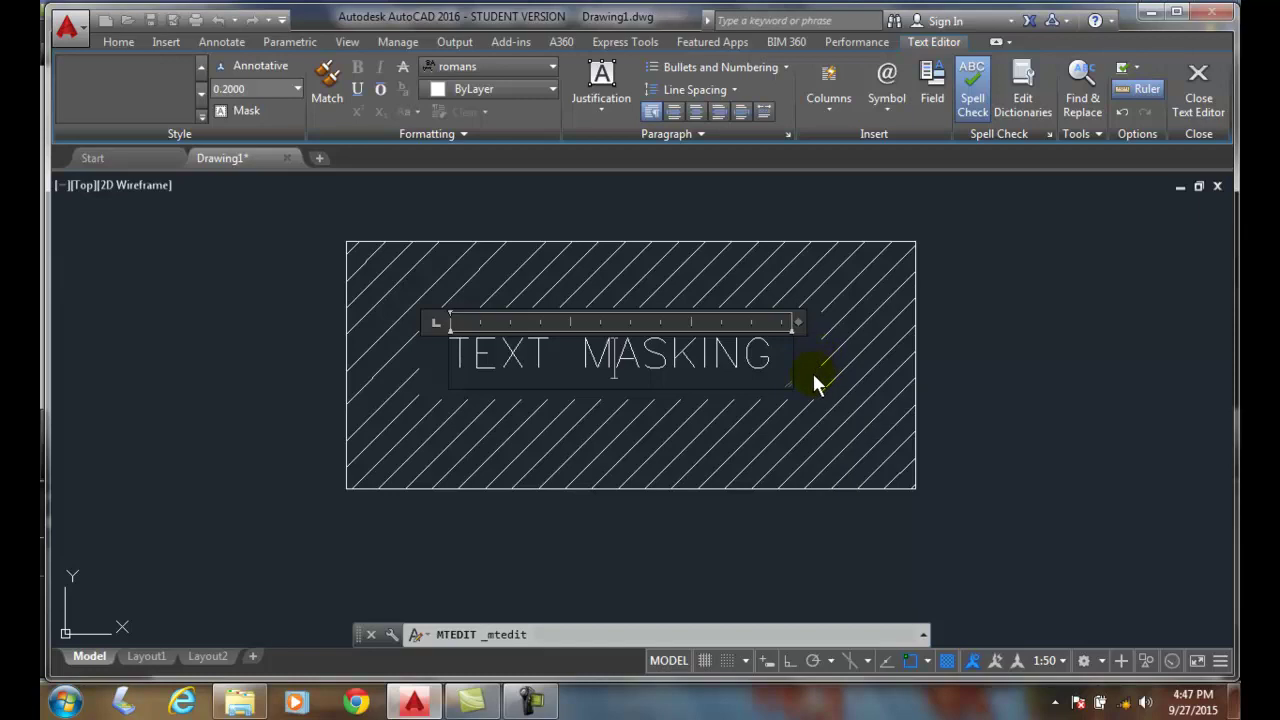
# Step: Reduce the mask's border offset factor to 1 and close the text editor
pyautogui.click(246, 111)
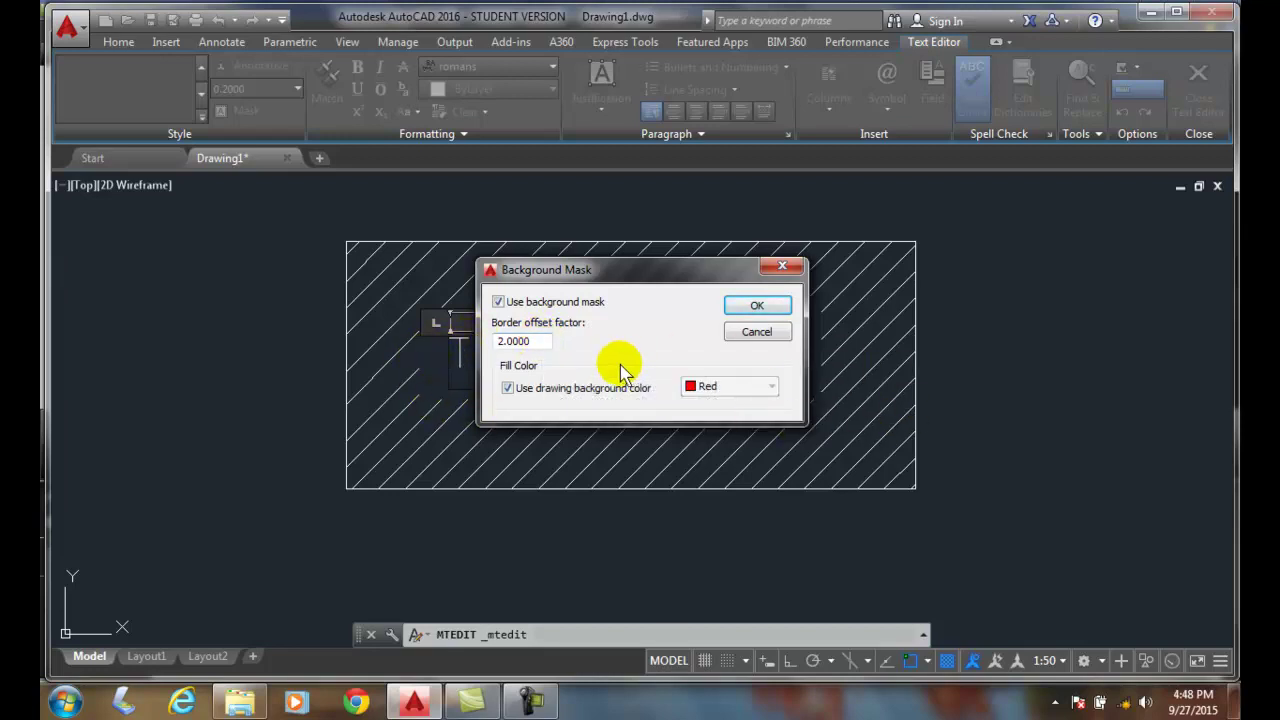
pyautogui.doubleClick(539, 341)
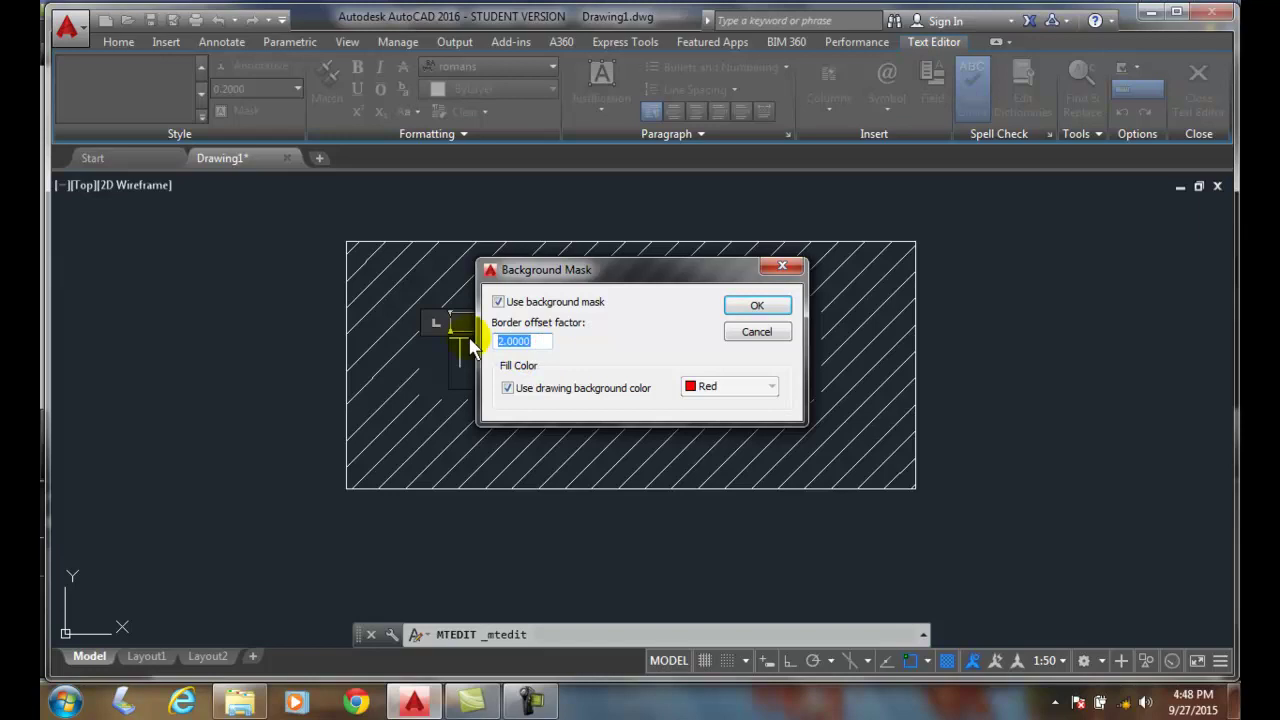
pyautogui.write('1')
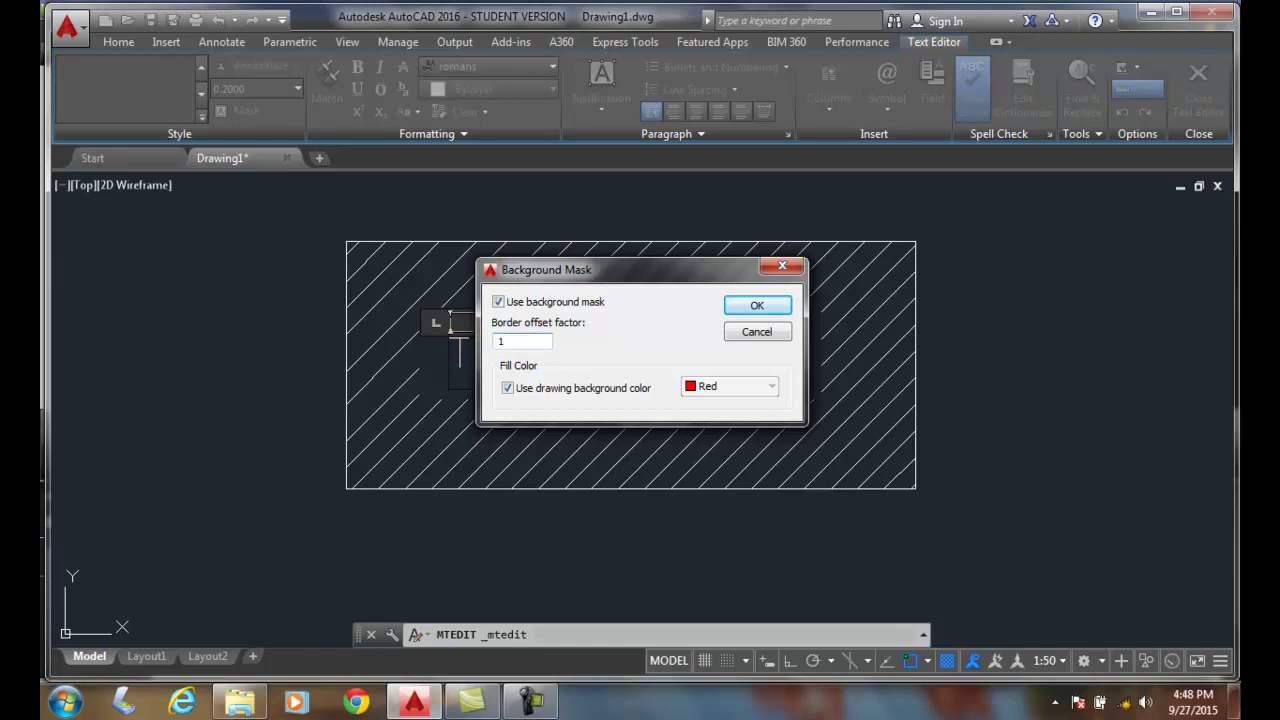
pyautogui.click(757, 306)
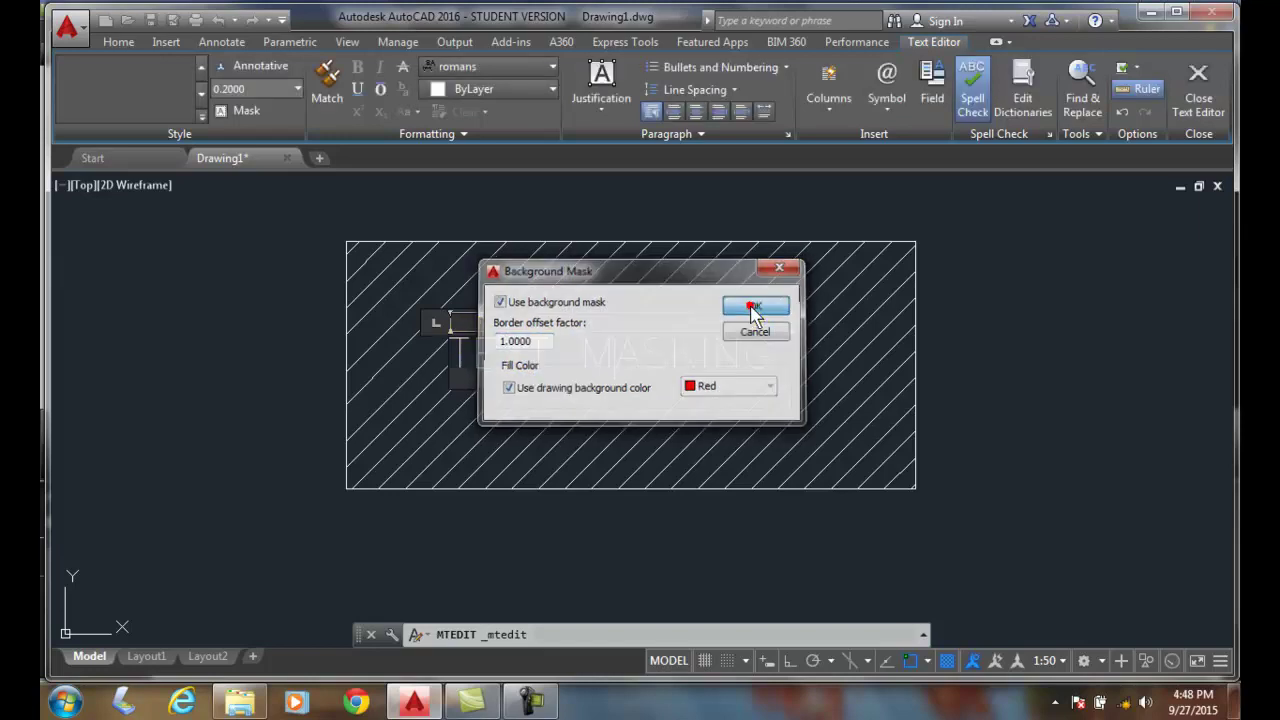
pyautogui.click(1198, 86)
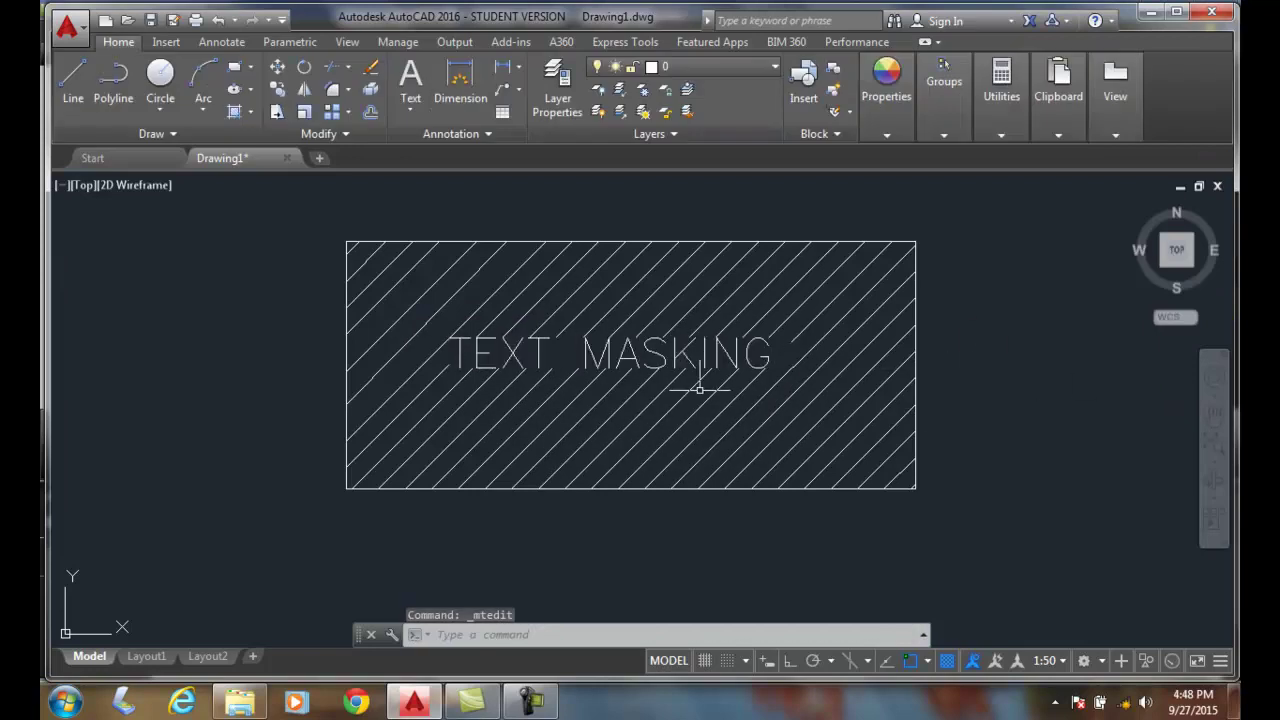
# Step: Replace the drawing-background fill of the TEXT MASKING mask with Green
pyautogui.doubleClick(631, 352)
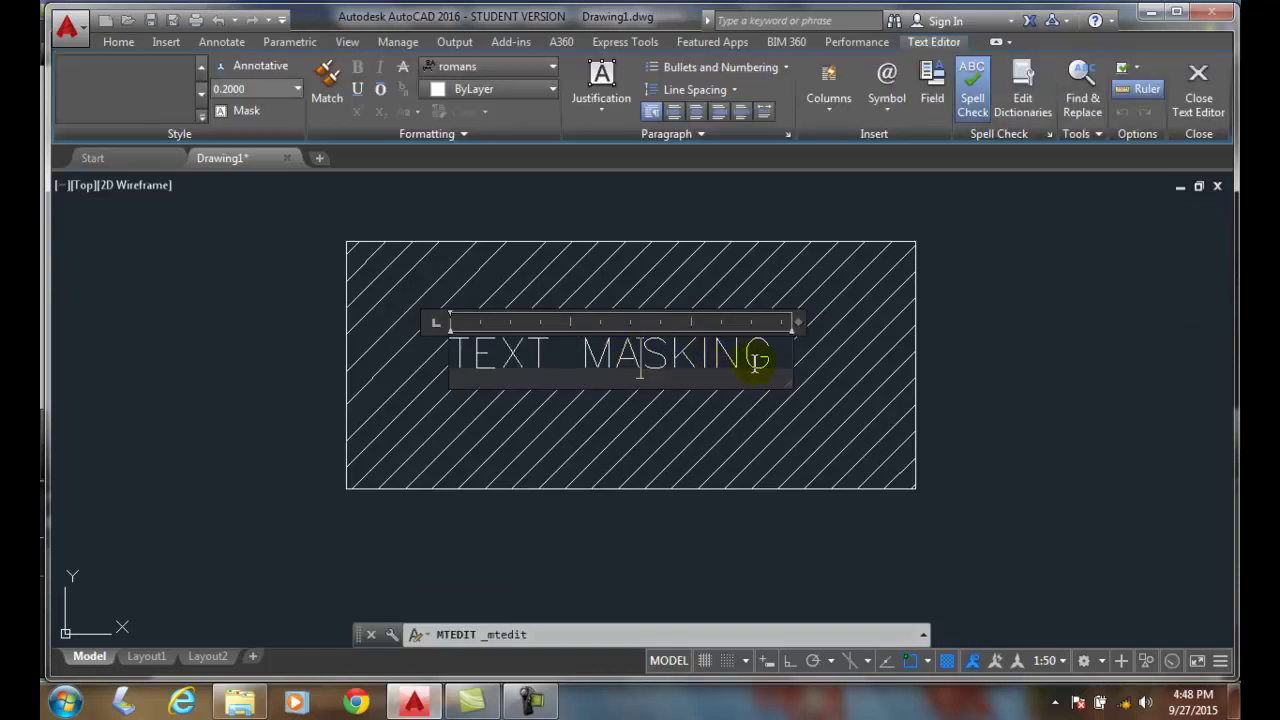
pyautogui.click(234, 112)
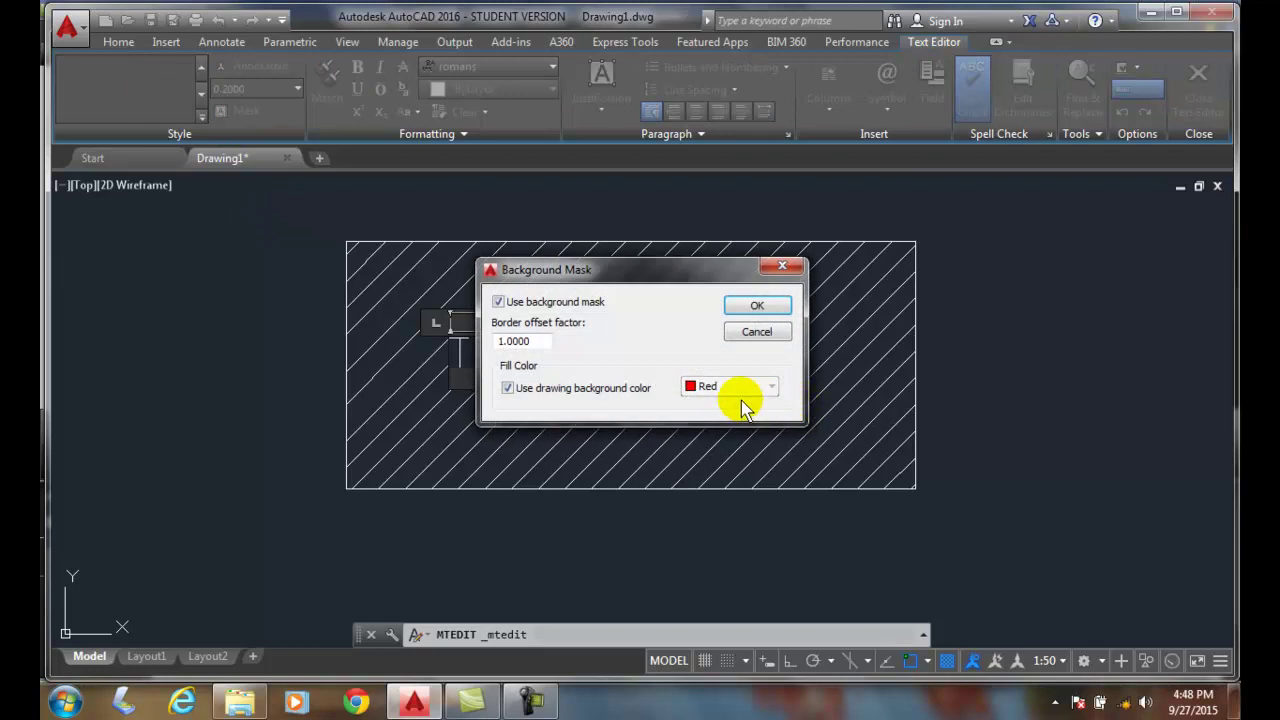
pyautogui.click(508, 388)
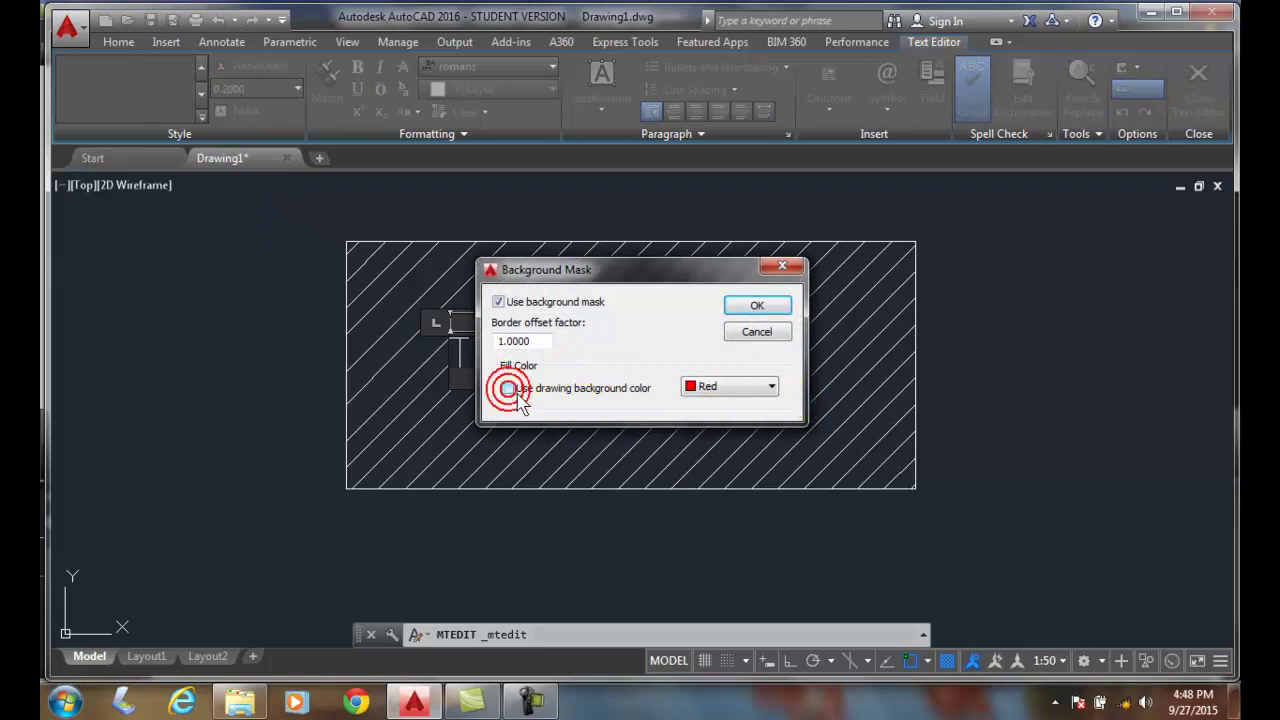
pyautogui.click(773, 387)
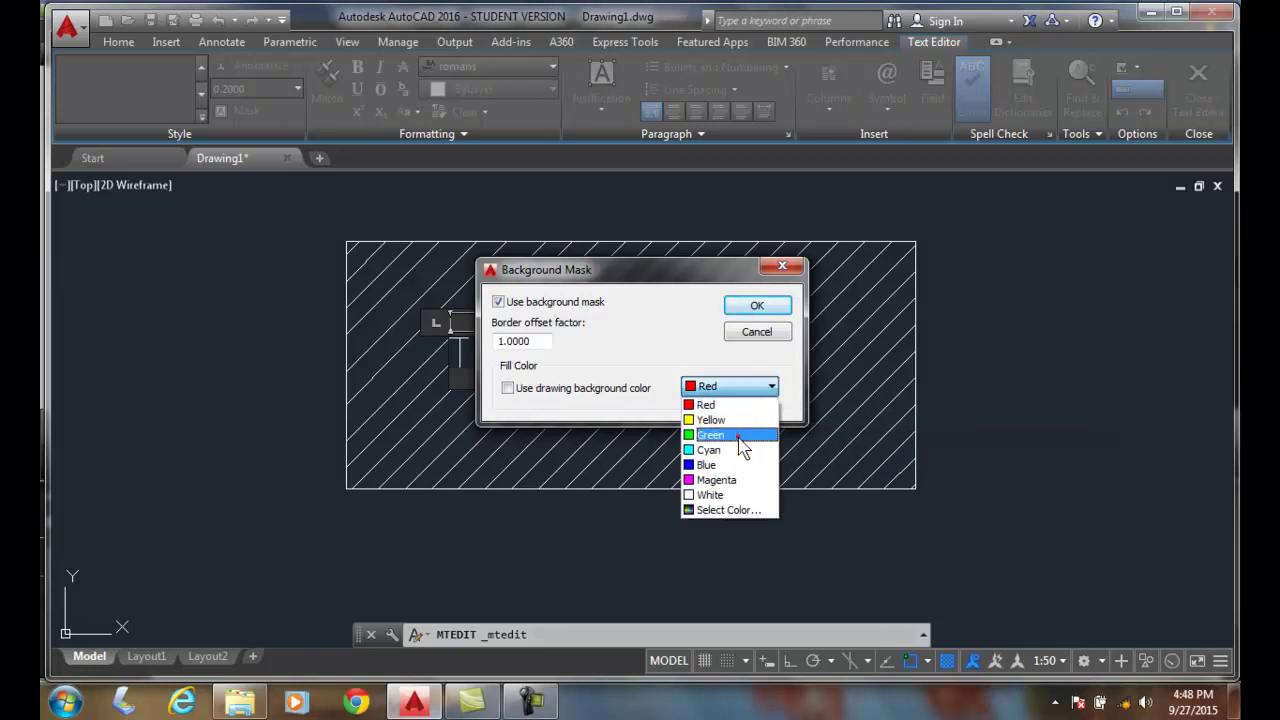
pyautogui.click(738, 437)
pyautogui.click(755, 305)
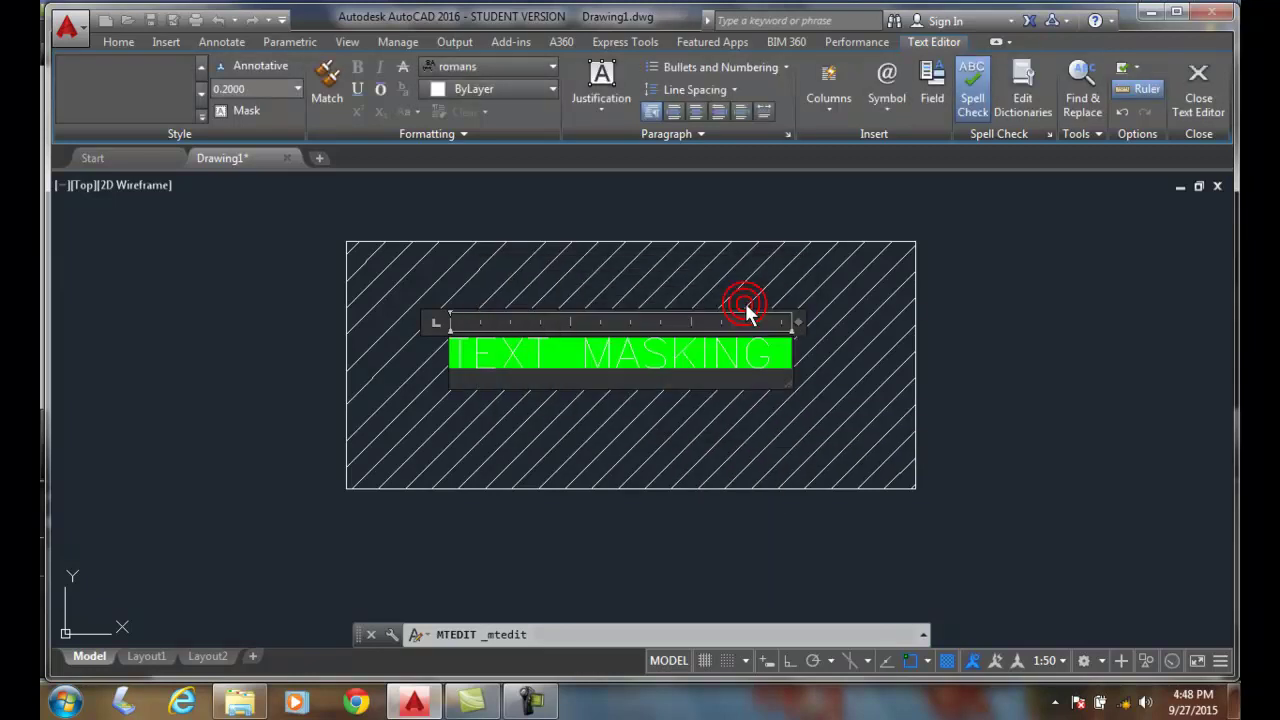
pyautogui.click(1198, 92)
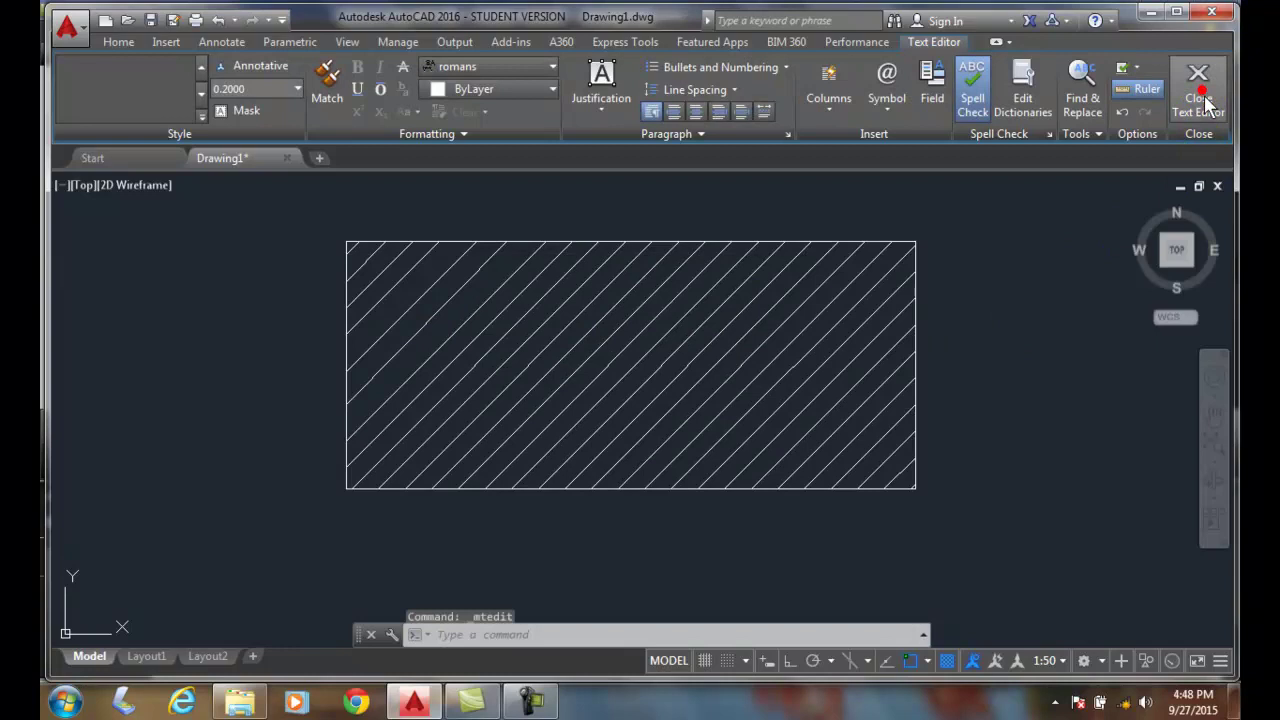
# Step: Test selections in the hatched rectangle, then cancel them with Esc
pyautogui.click(1022, 377)
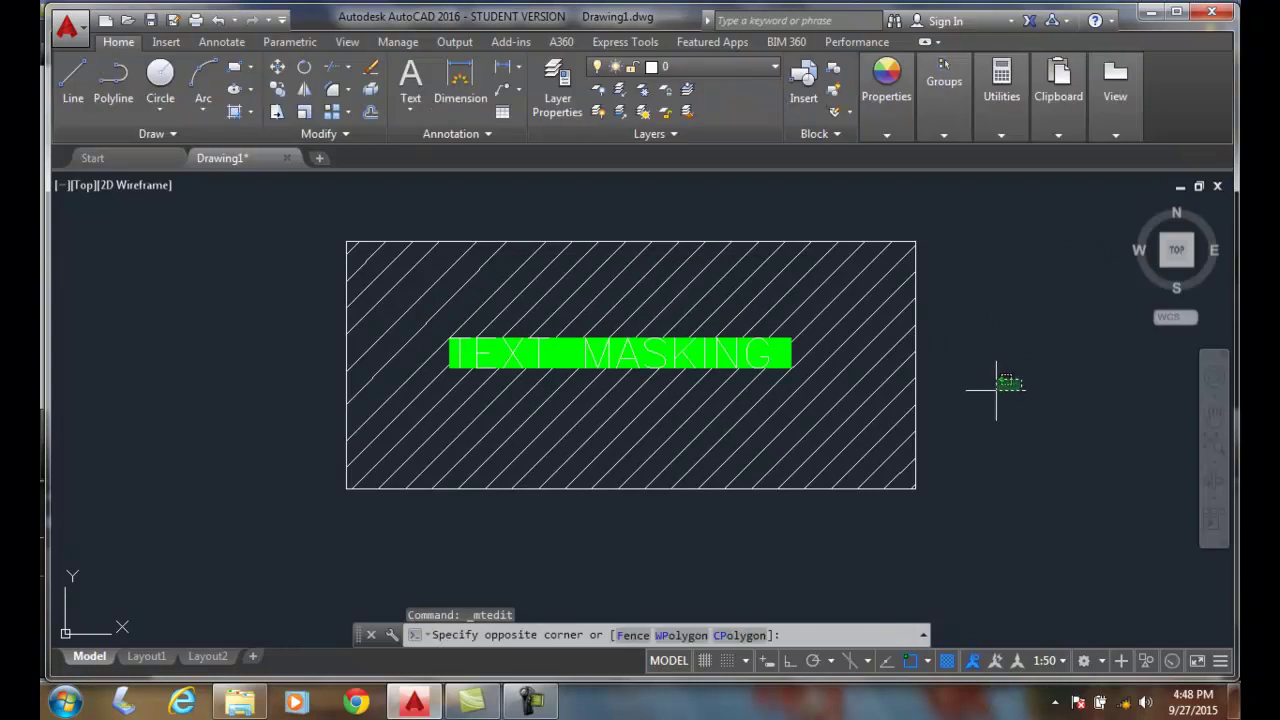
pyautogui.click(1148, 393)
pyautogui.press('Escape')
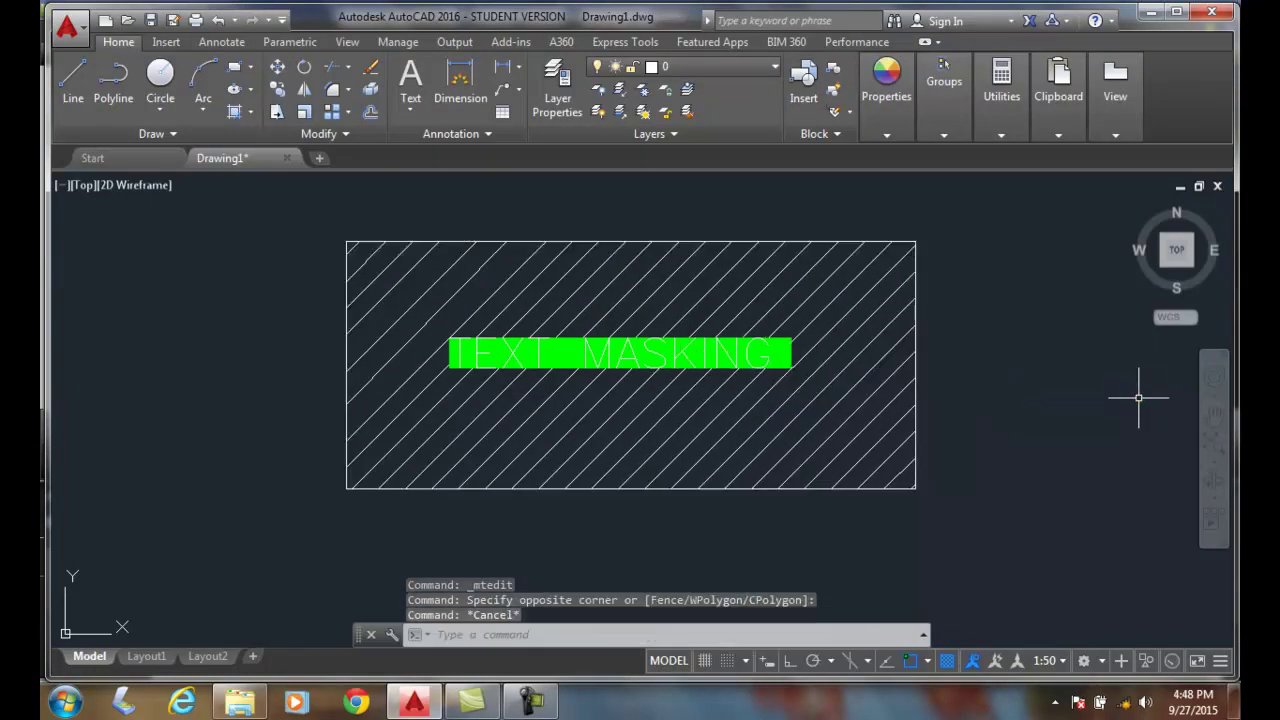
pyautogui.press('Escape')
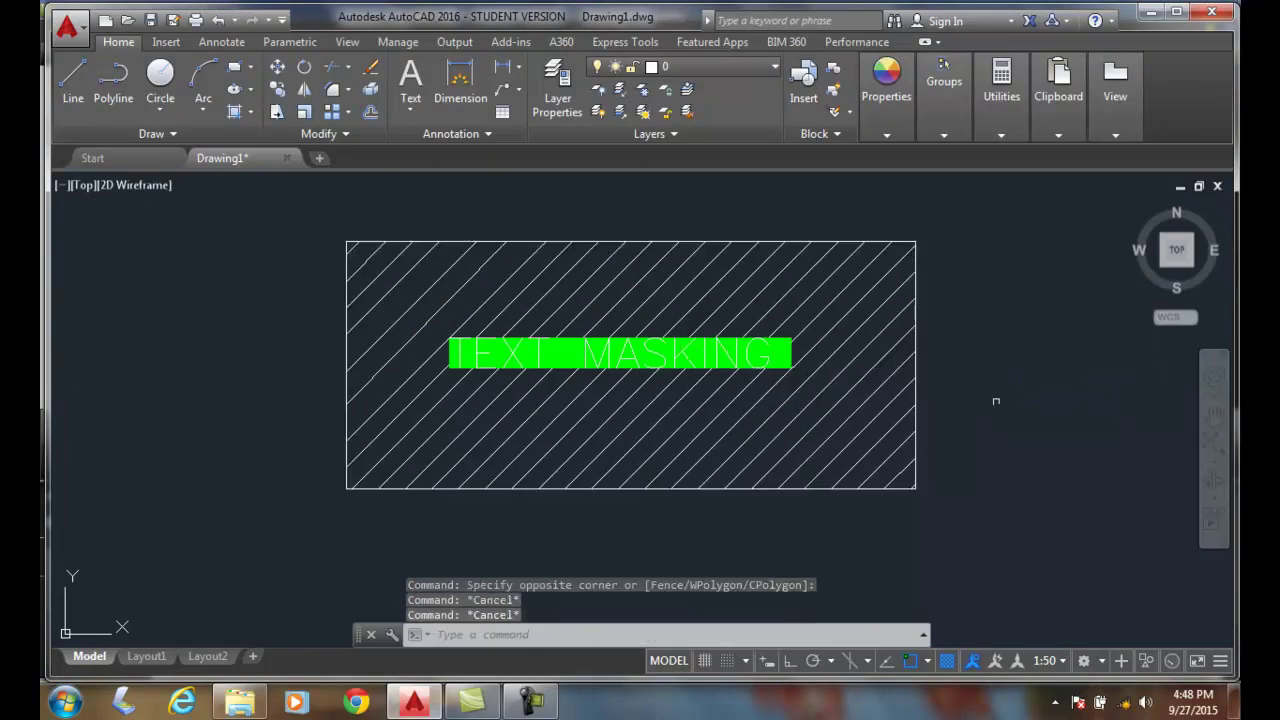
pyautogui.click(698, 354)
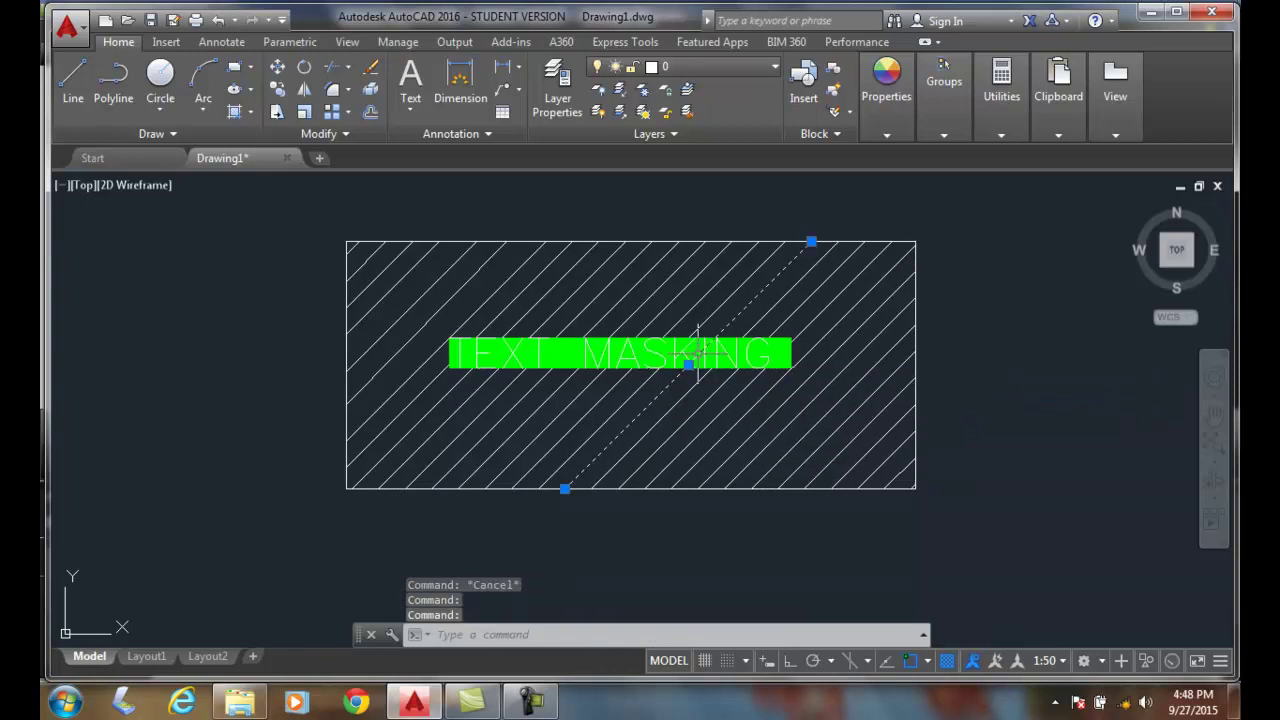
pyautogui.press('Escape')
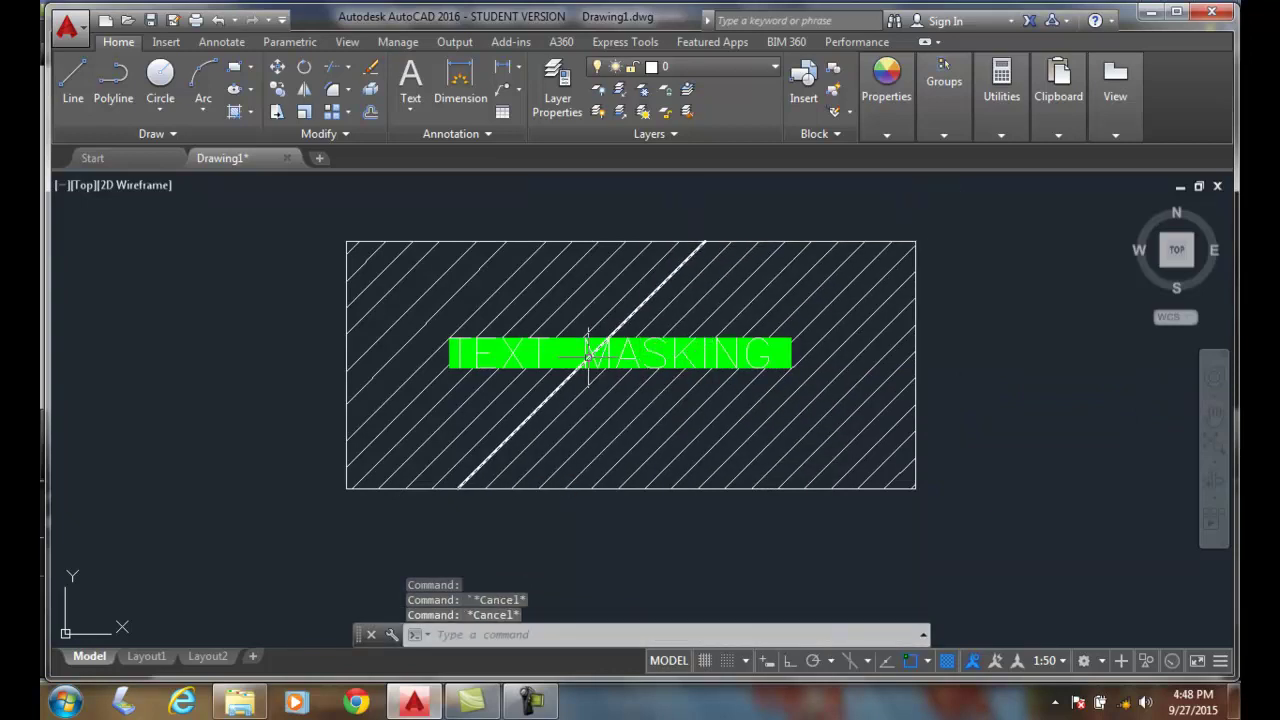
pyautogui.press('Escape')
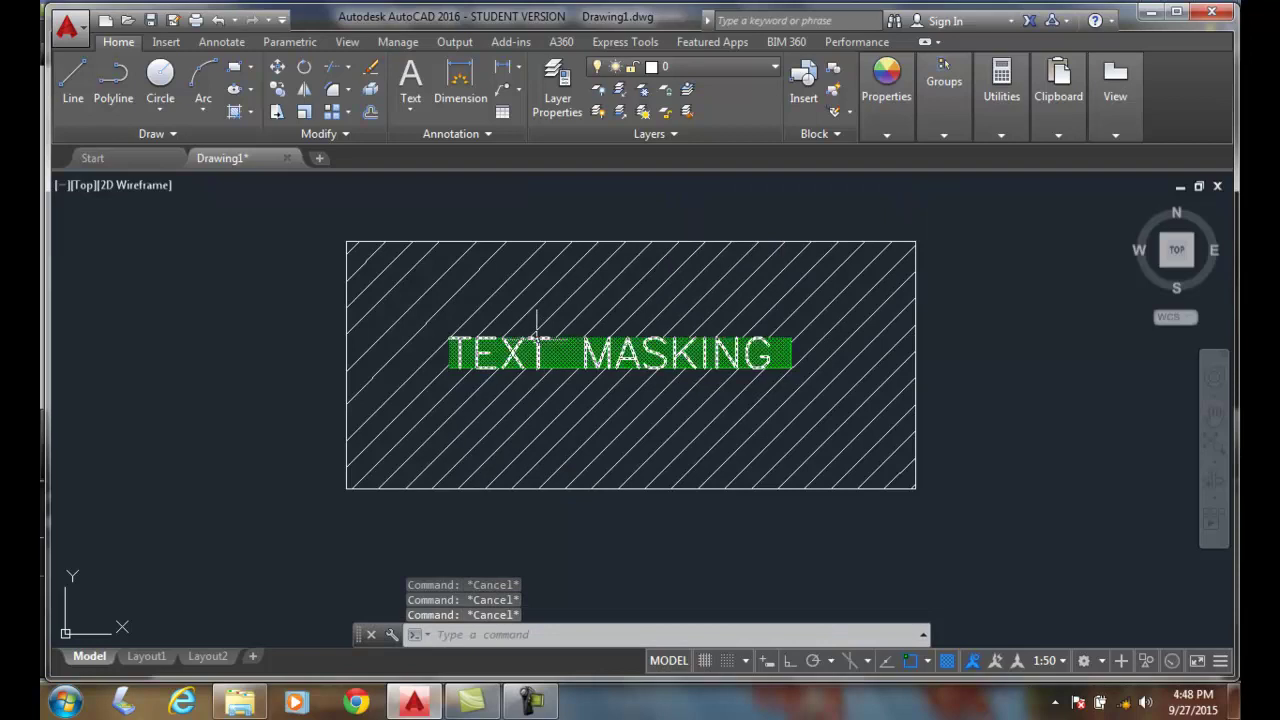
# Step: Switch off the TEXT MASKING background mask, leaving its border offset factor at 1
pyautogui.doubleClick(545, 355)
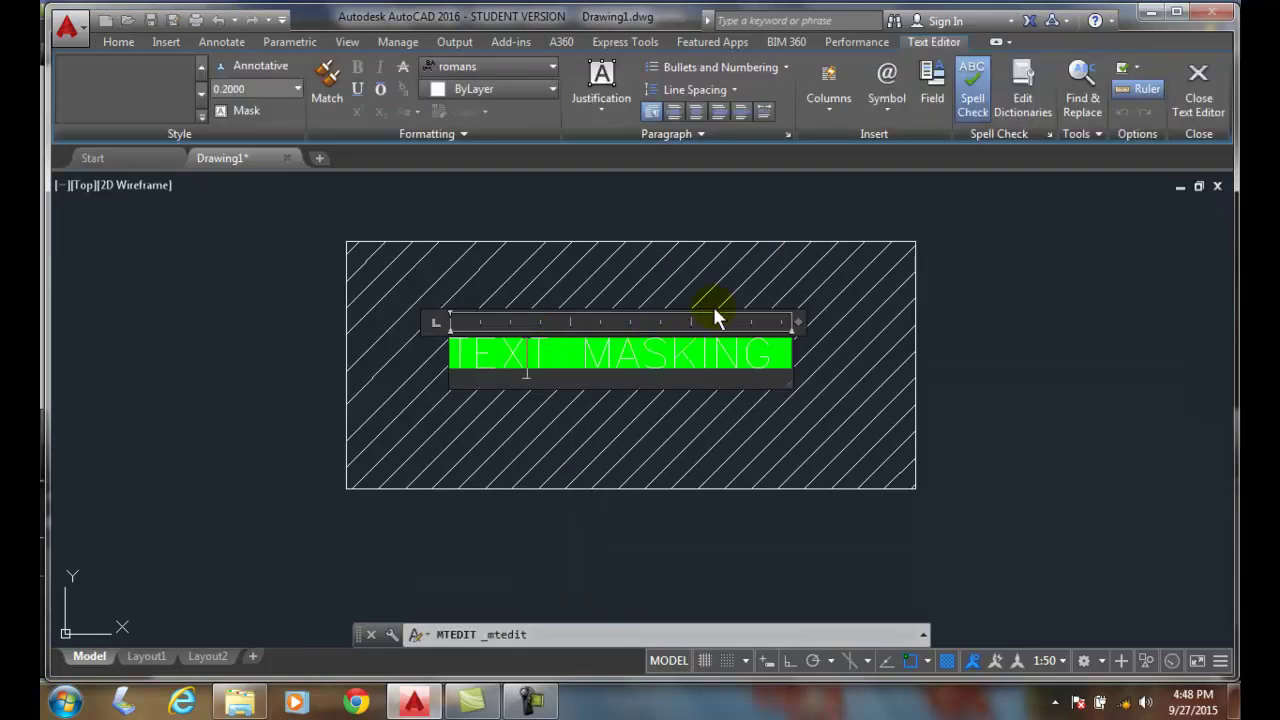
pyautogui.click(256, 108)
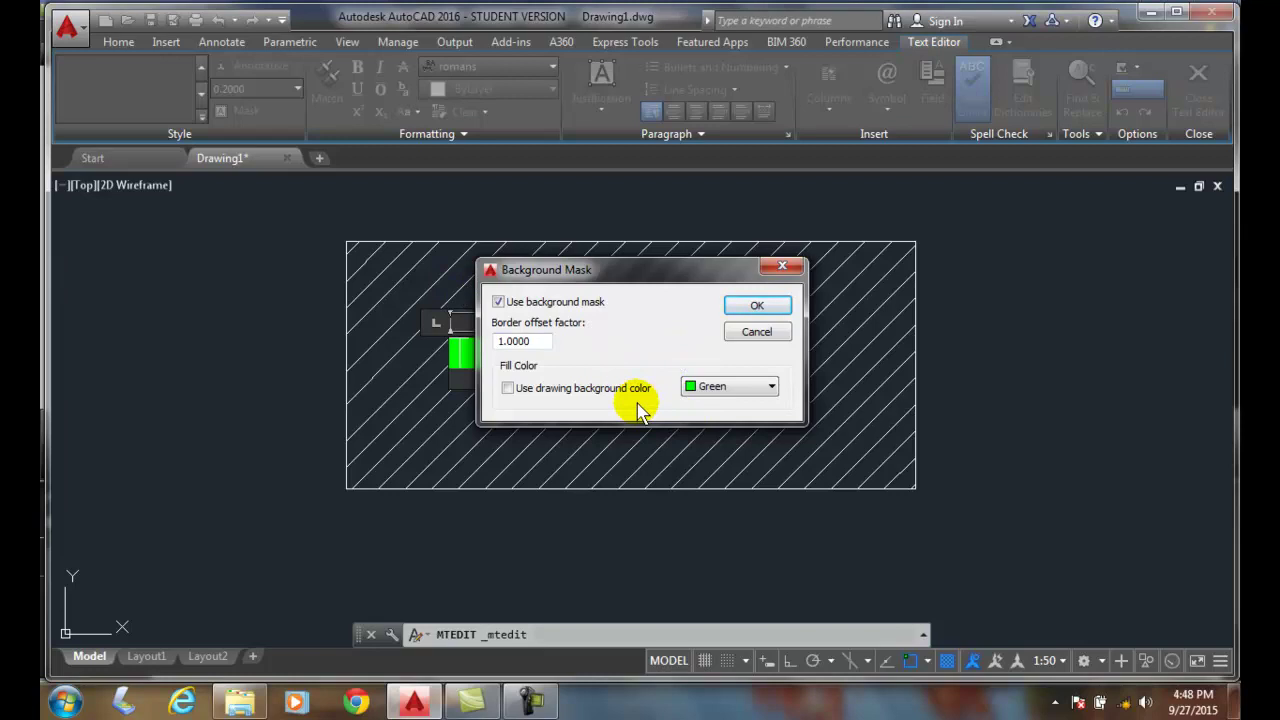
pyautogui.click(514, 340)
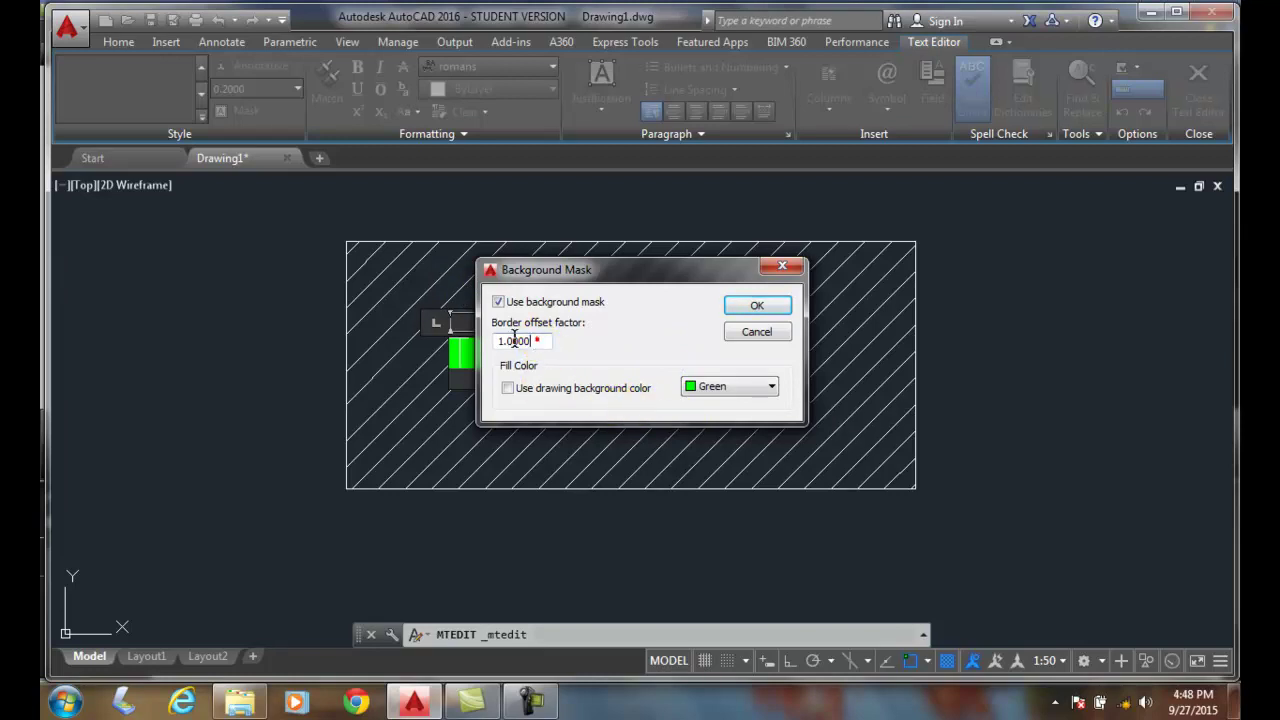
pyautogui.doubleClick(514, 340)
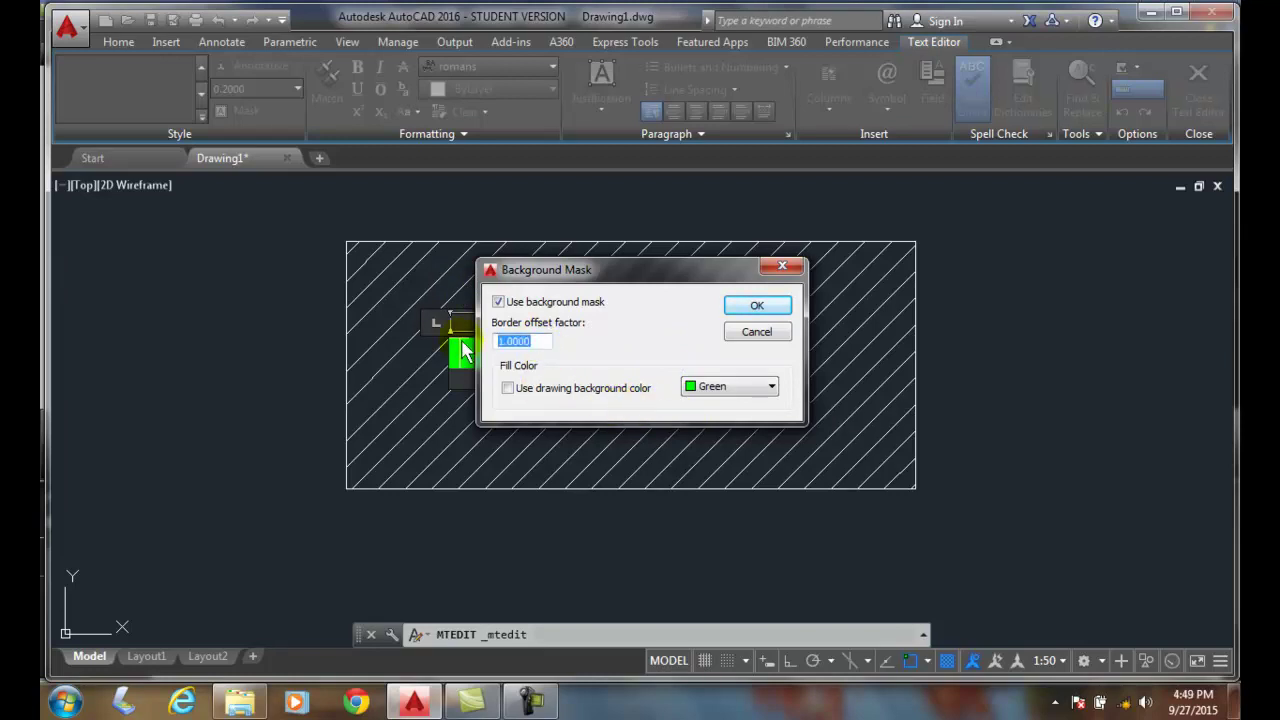
pyautogui.write('1.75')
pyautogui.click(498, 302)
pyautogui.click(757, 305)
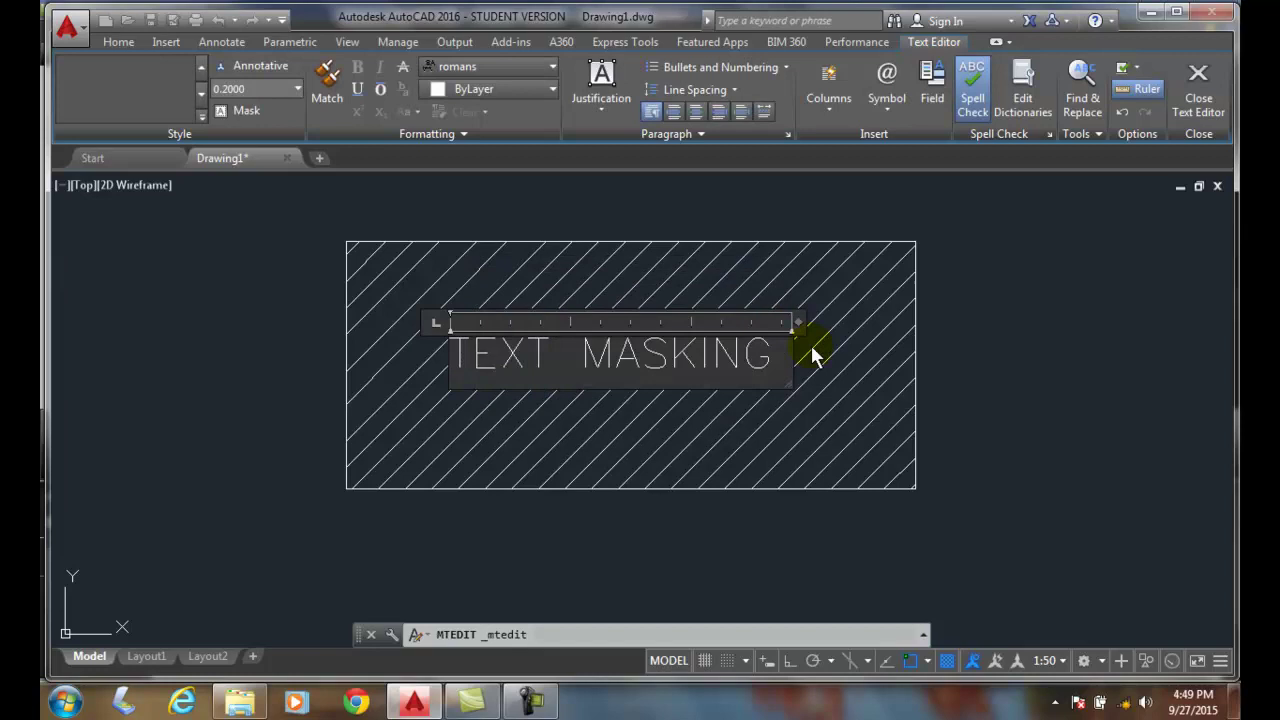
pyautogui.click(1198, 88)
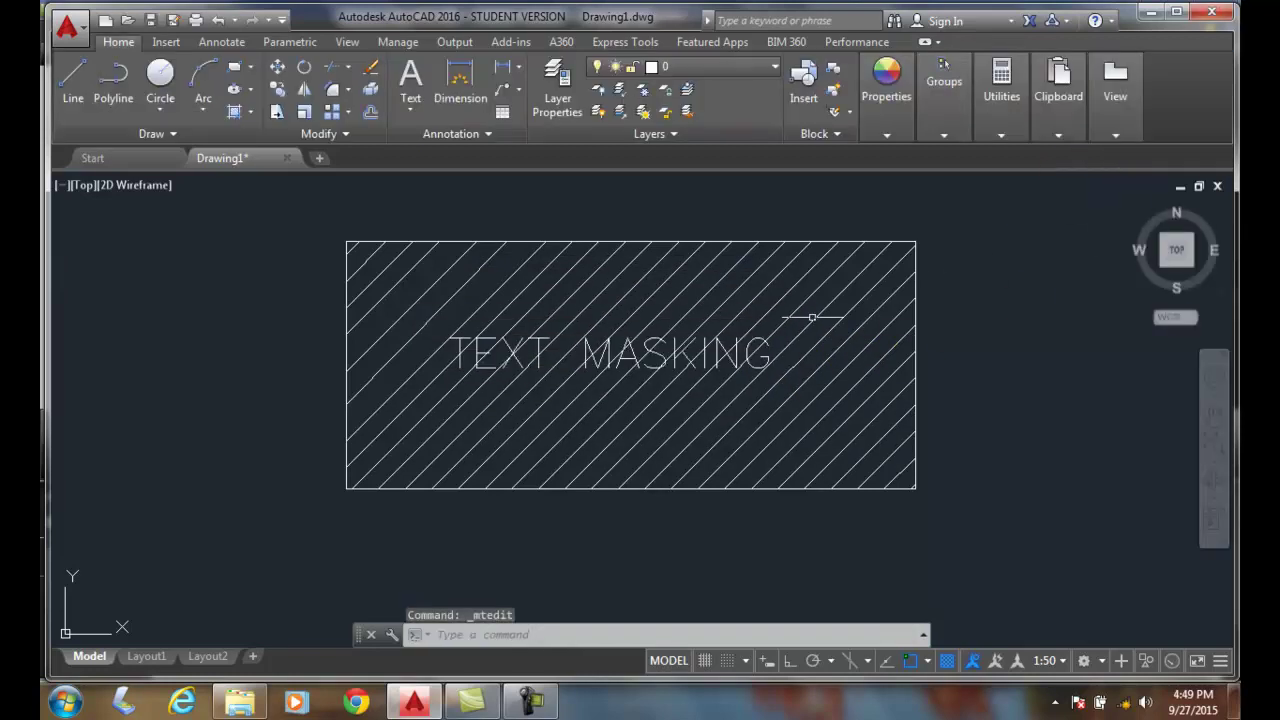
# Step: Re-enable the green mask on TEXT MASKING with border offset factor 1.5
pyautogui.click(632, 352)
pyautogui.doubleClick(632, 352)
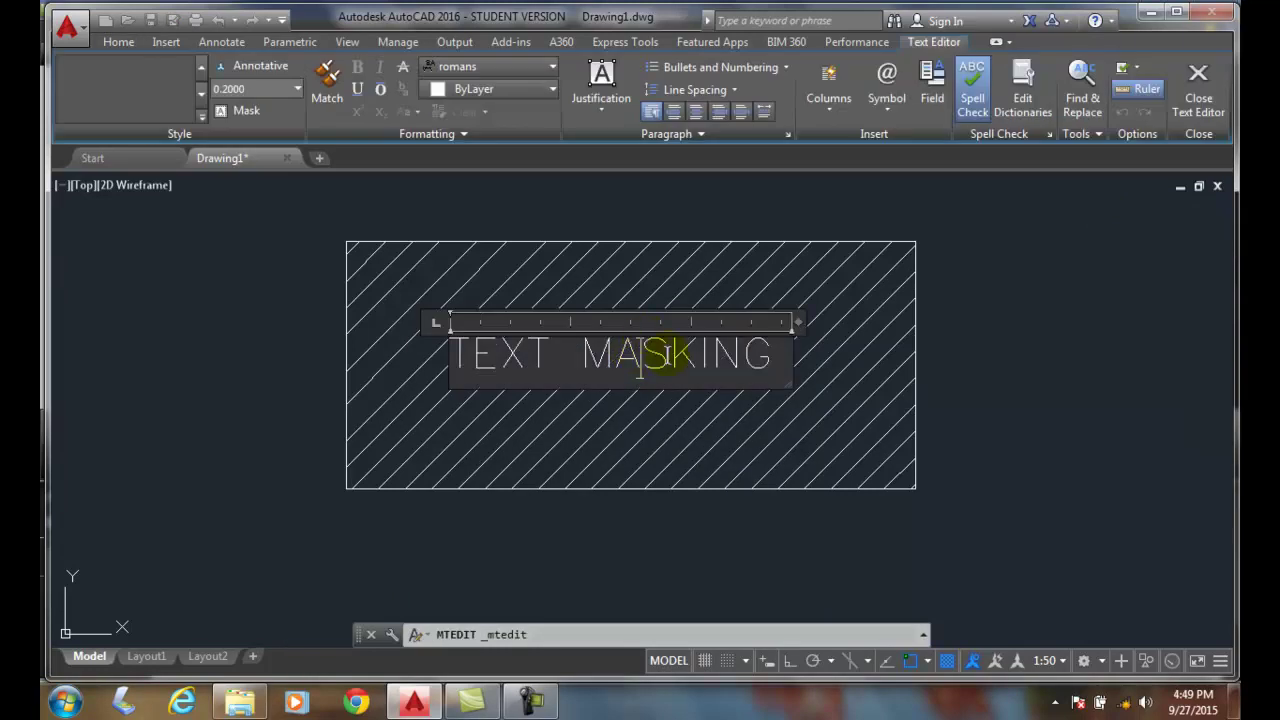
pyautogui.click(247, 112)
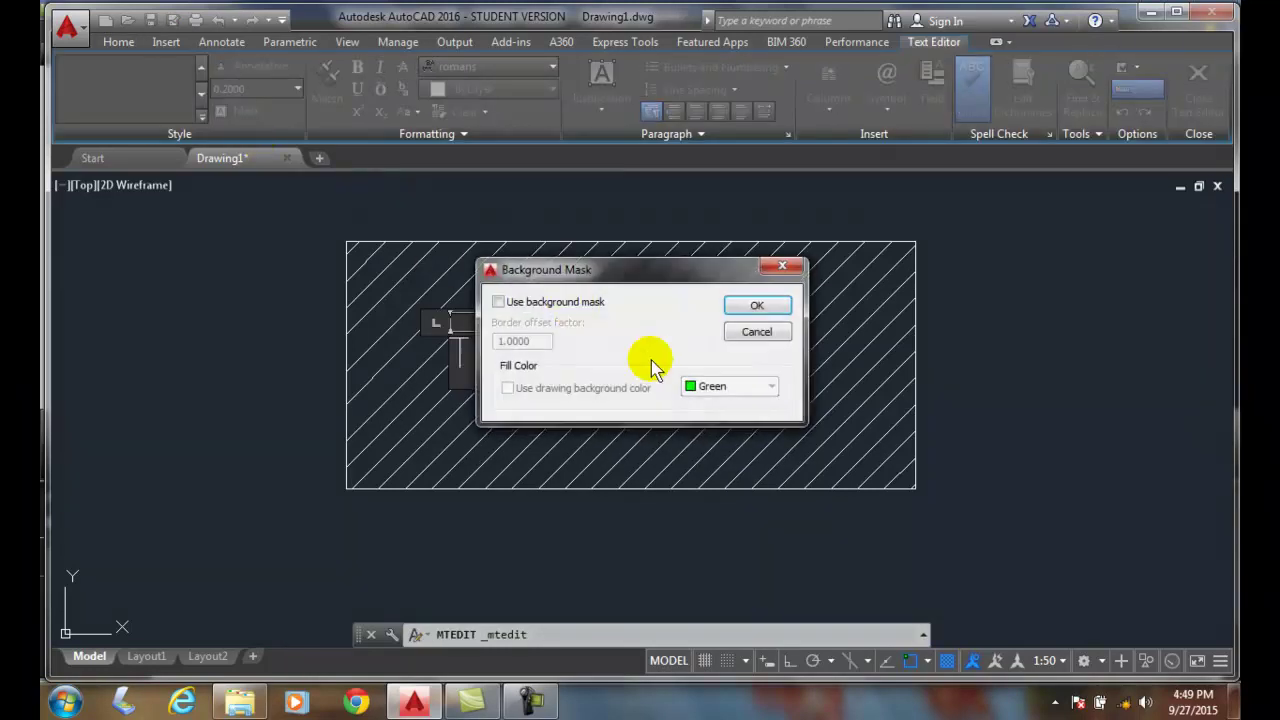
pyautogui.click(497, 301)
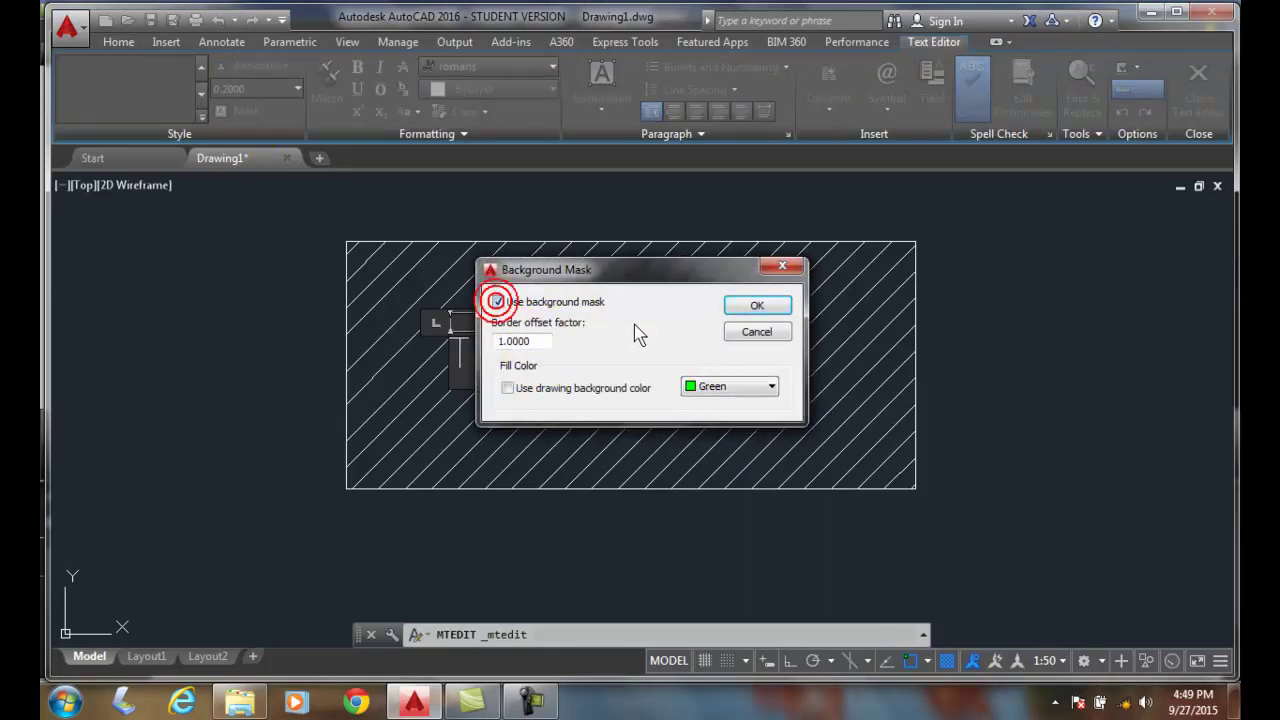
pyautogui.click(544, 336)
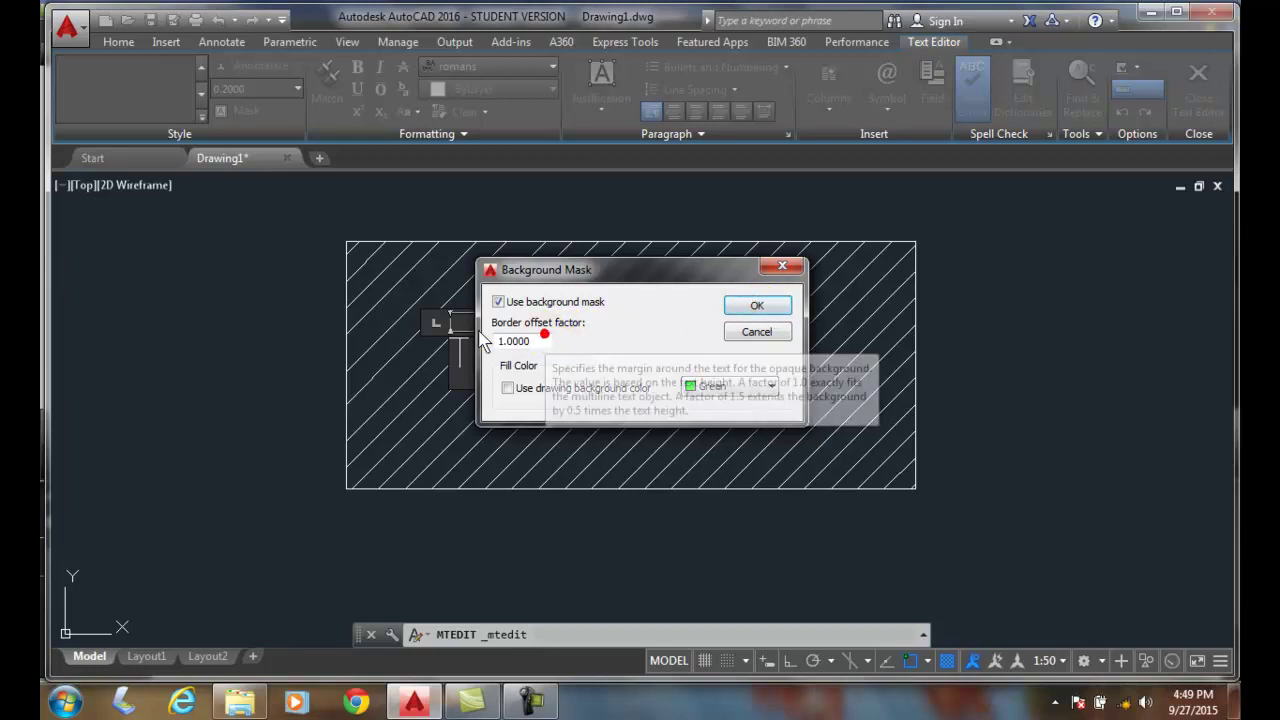
pyautogui.moveTo(528, 341); pyautogui.dragTo(444, 343)
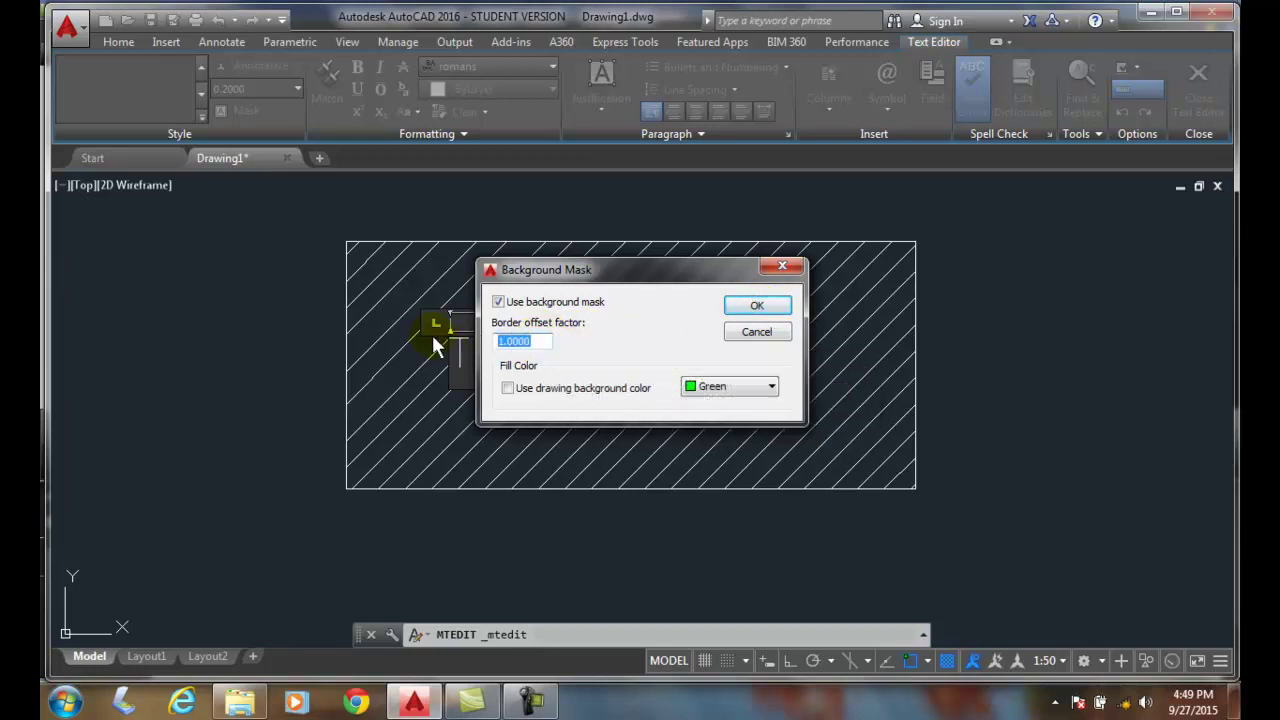
pyautogui.write('1.5')
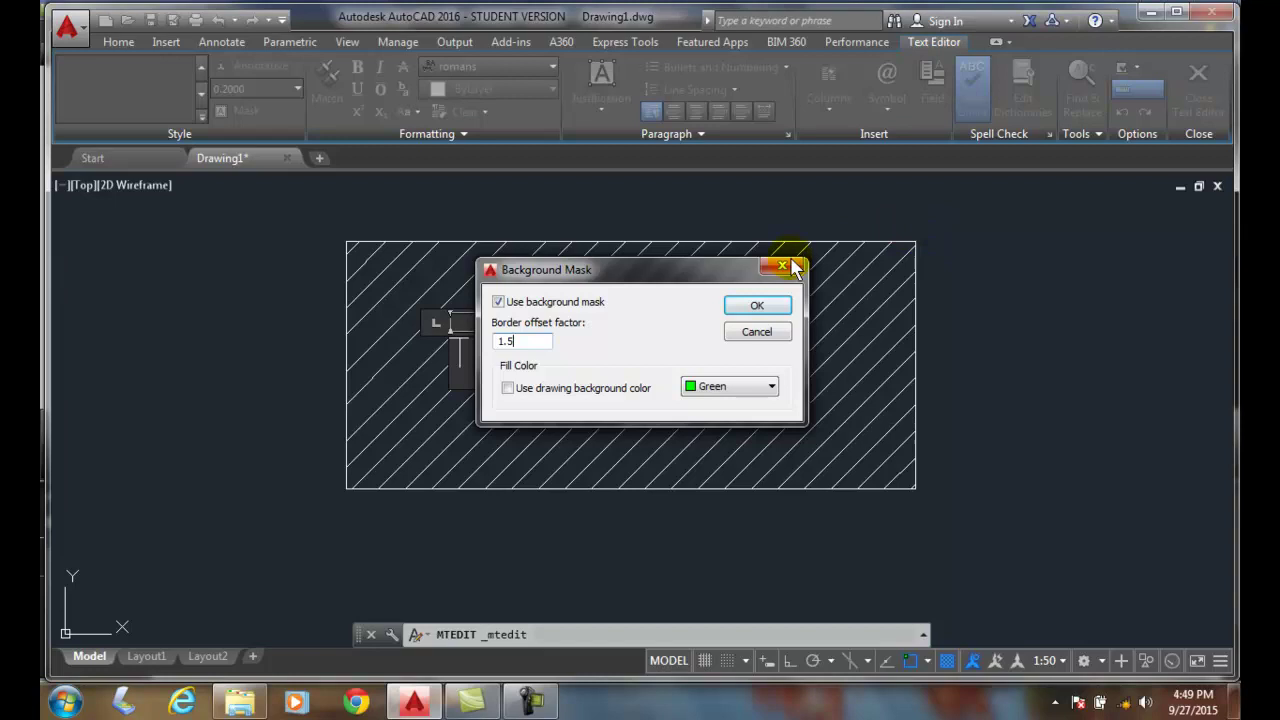
pyautogui.click(757, 305)
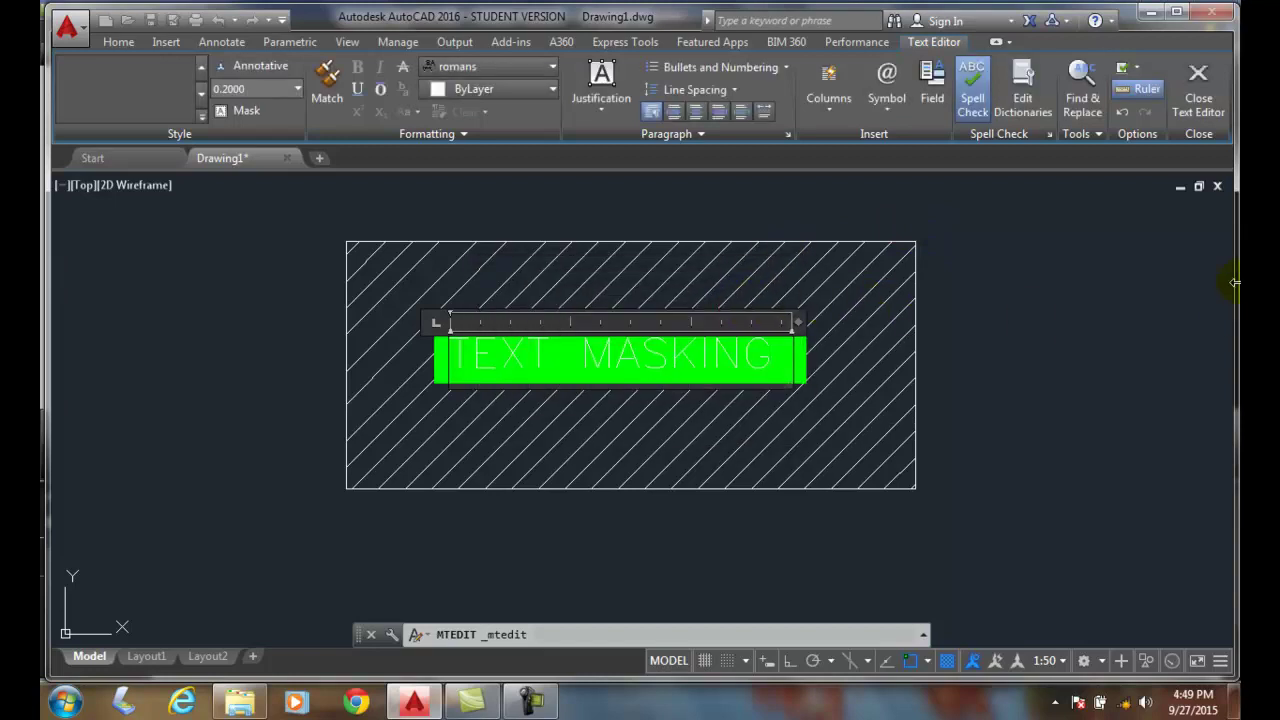
pyautogui.click(1200, 108)
pyautogui.press('Escape')
pyautogui.press('Escape')
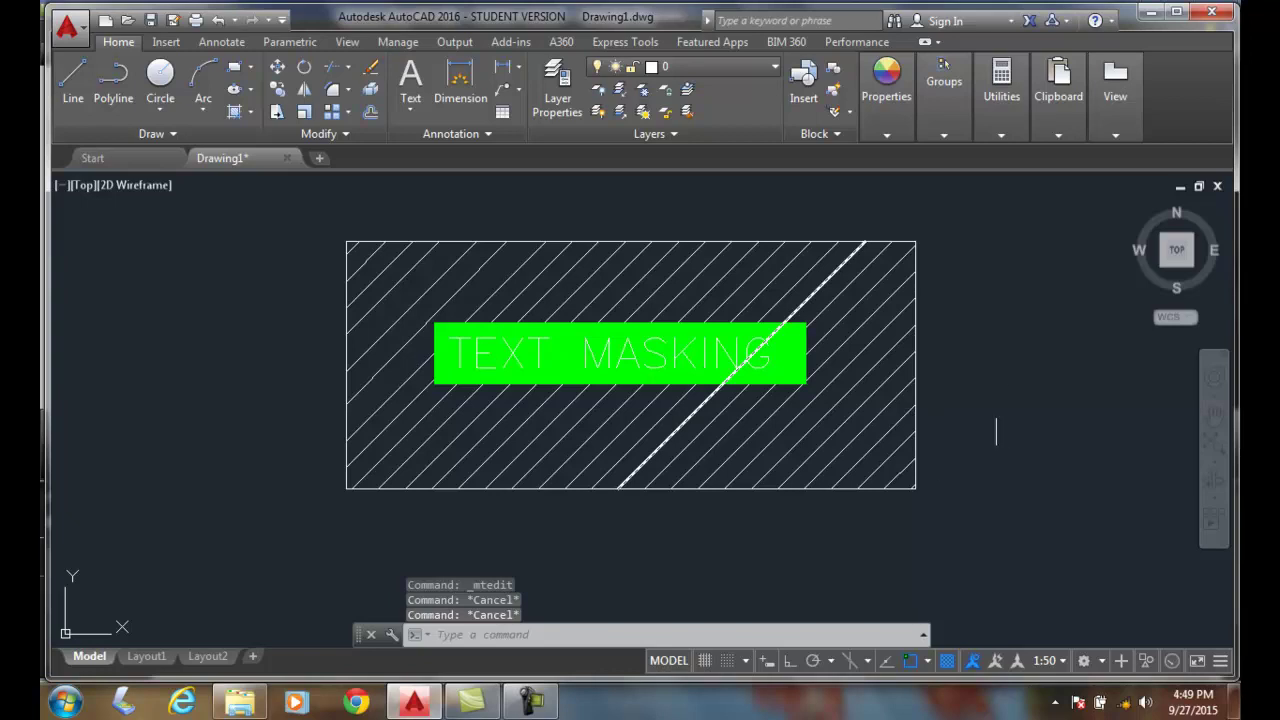
# Step: Switch the TEXT MASKING mask from green to the drawing background colour
pyautogui.doubleClick(531, 340)
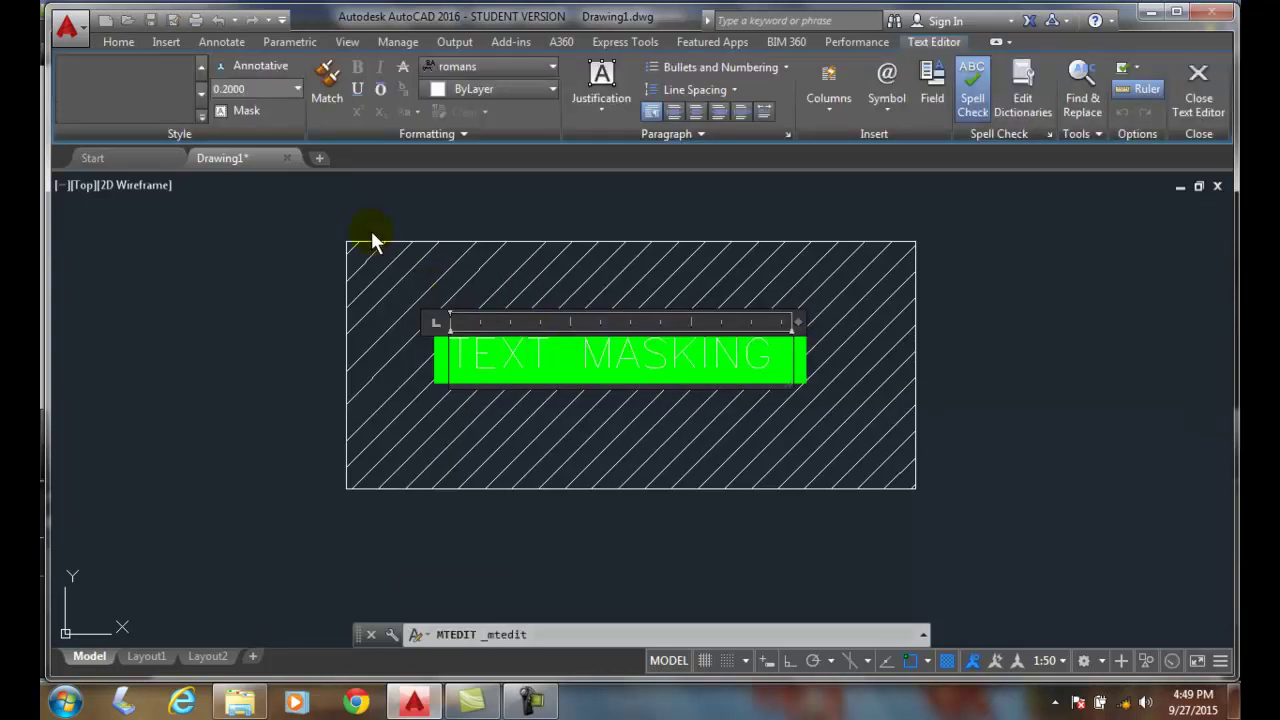
pyautogui.click(258, 108)
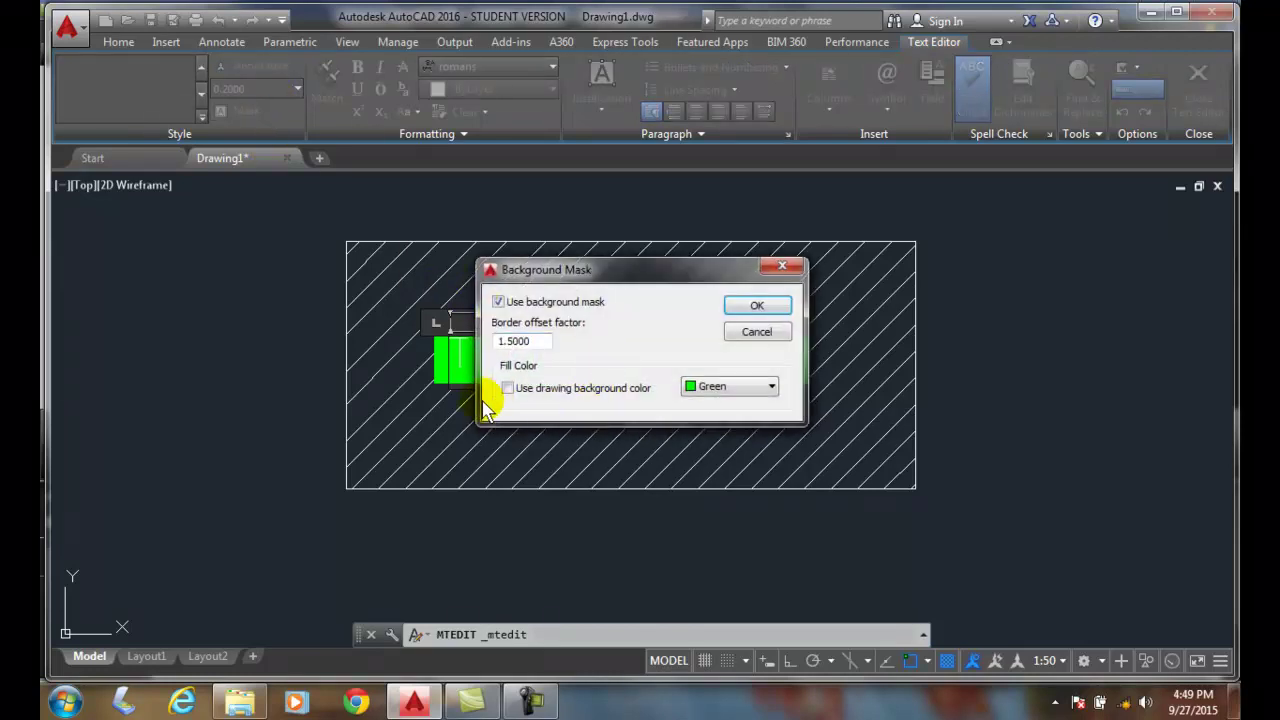
pyautogui.click(512, 392)
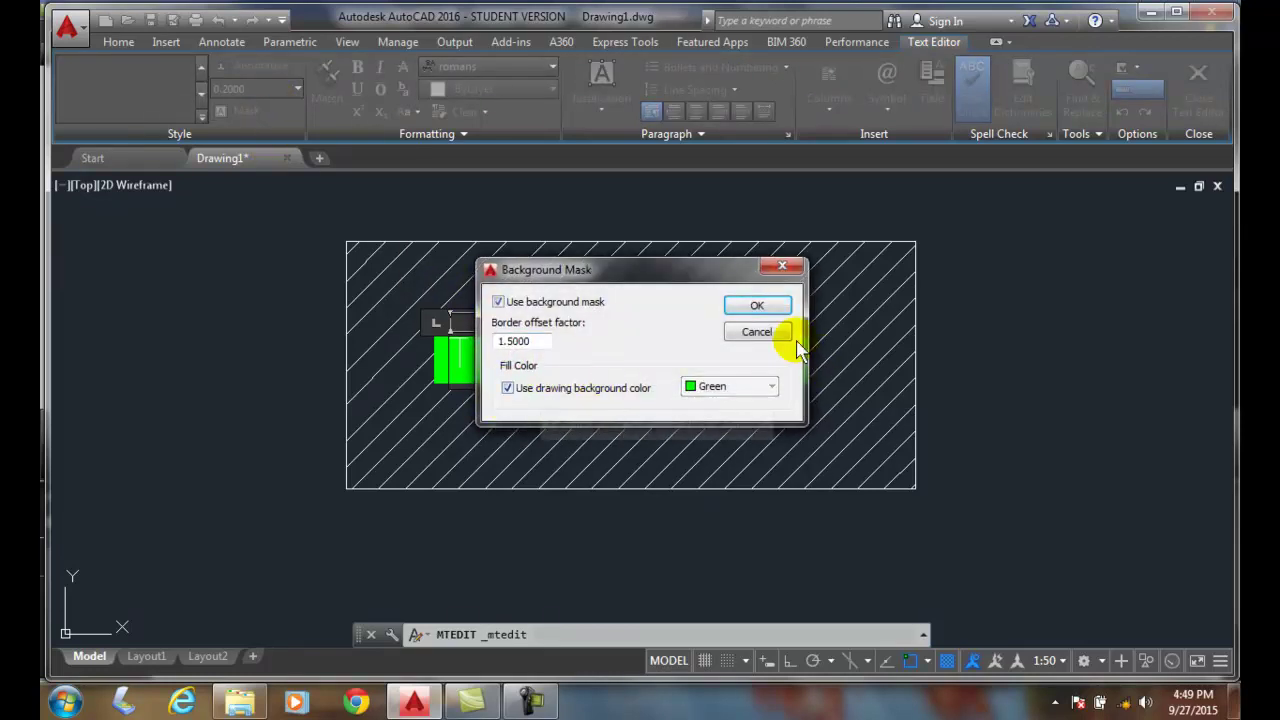
pyautogui.click(757, 305)
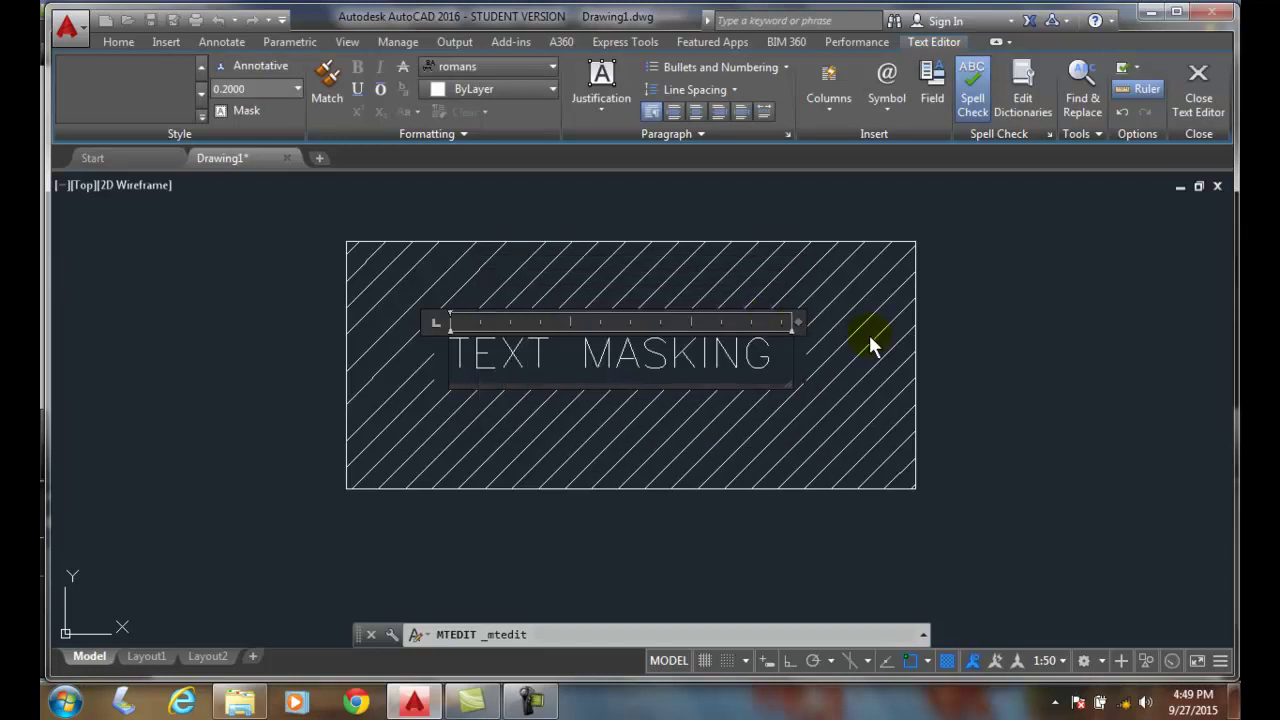
pyautogui.click(1198, 128)
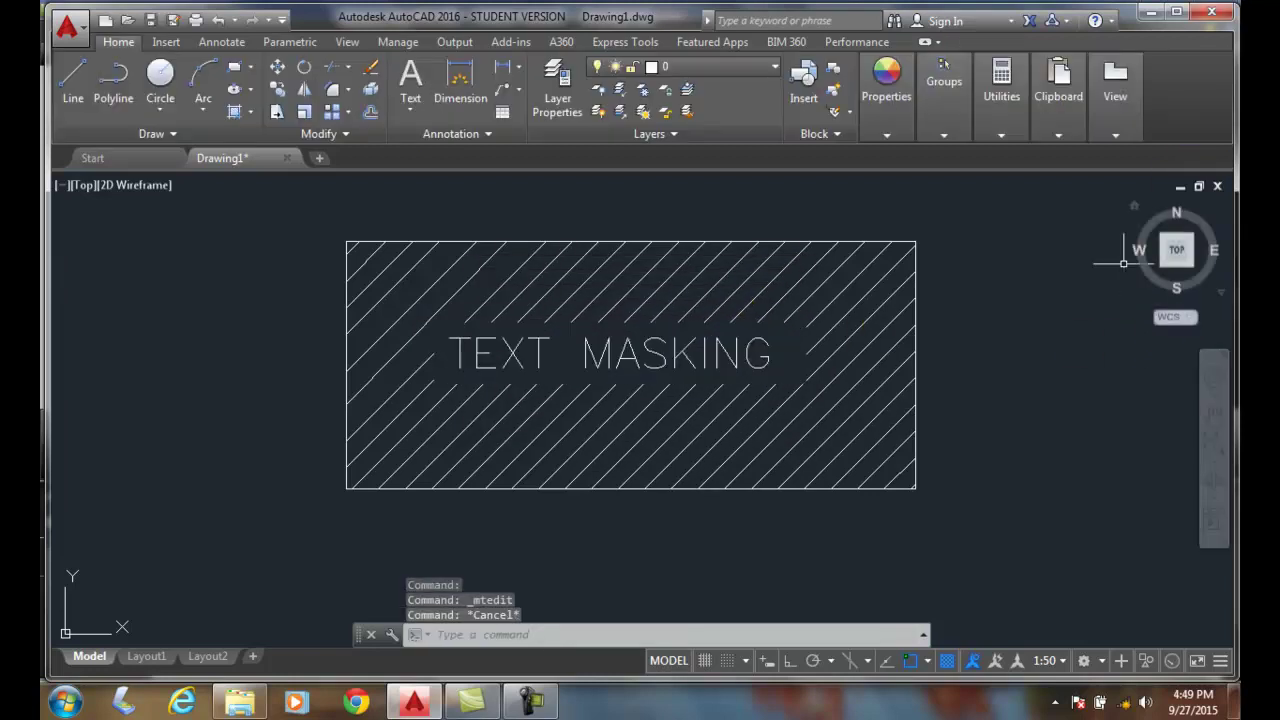